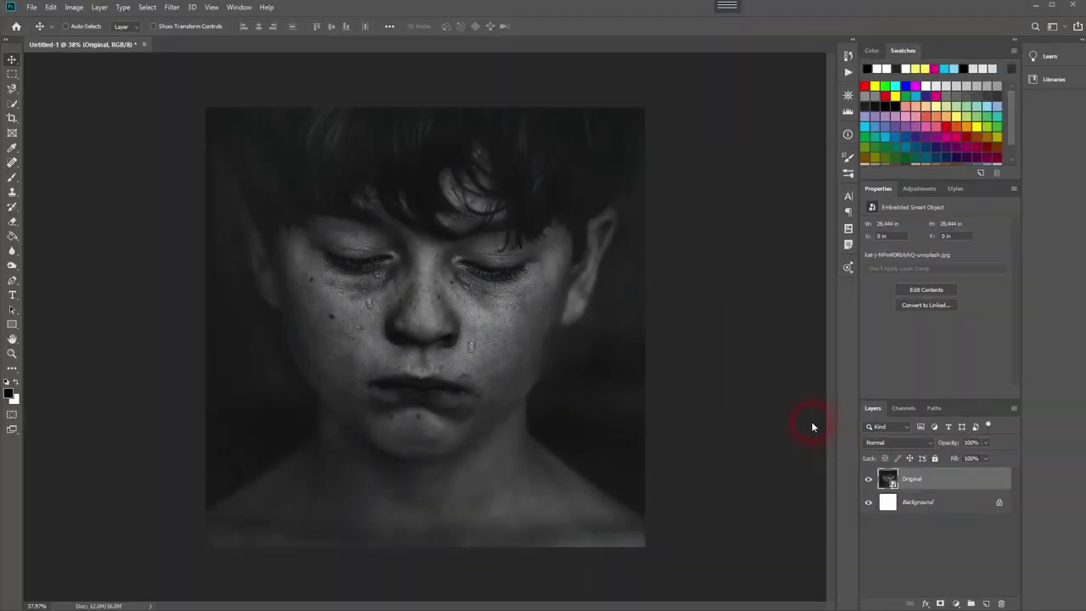
Convert the locked Background into a normal layer named bg
click(871, 479)
click(868, 479)
double_click(888, 502)
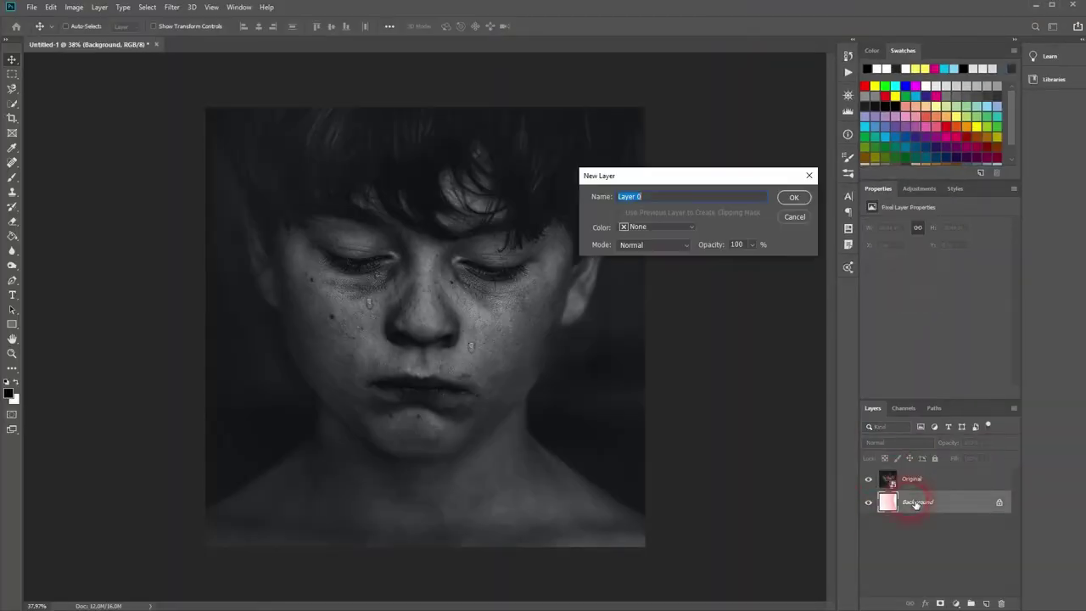
text(bg)
key(Return)
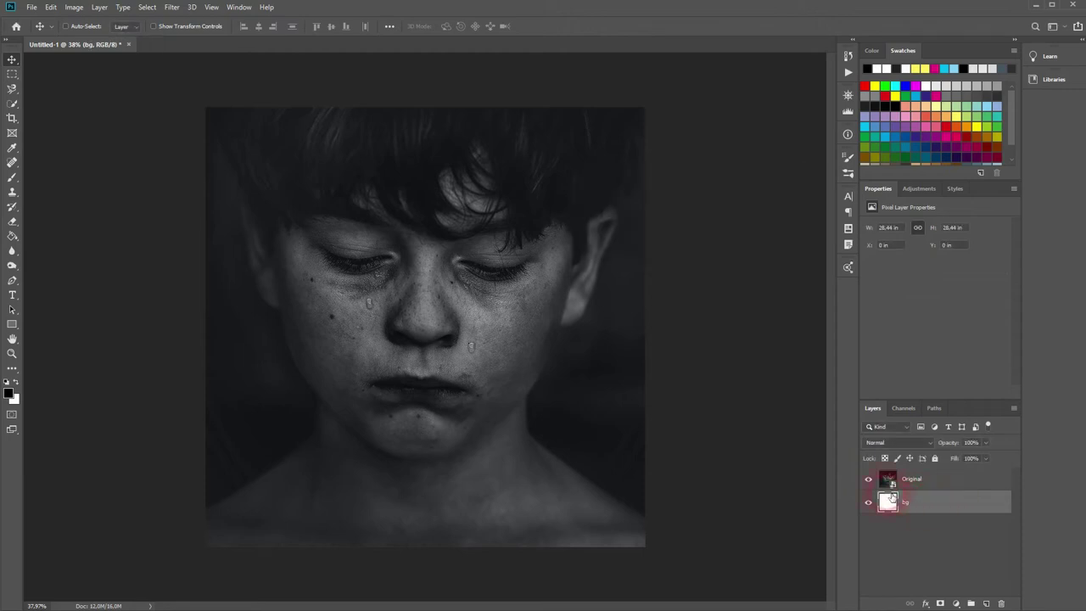
Scale the Original photo layer down past the canvas bottom edge
click(933, 483)
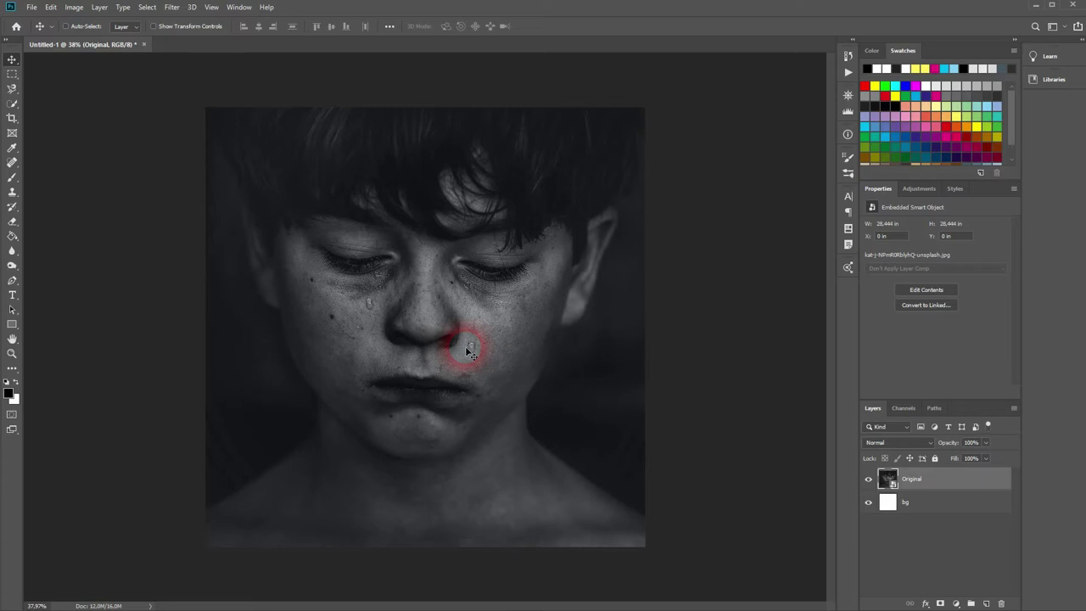
key(ctrl+t)
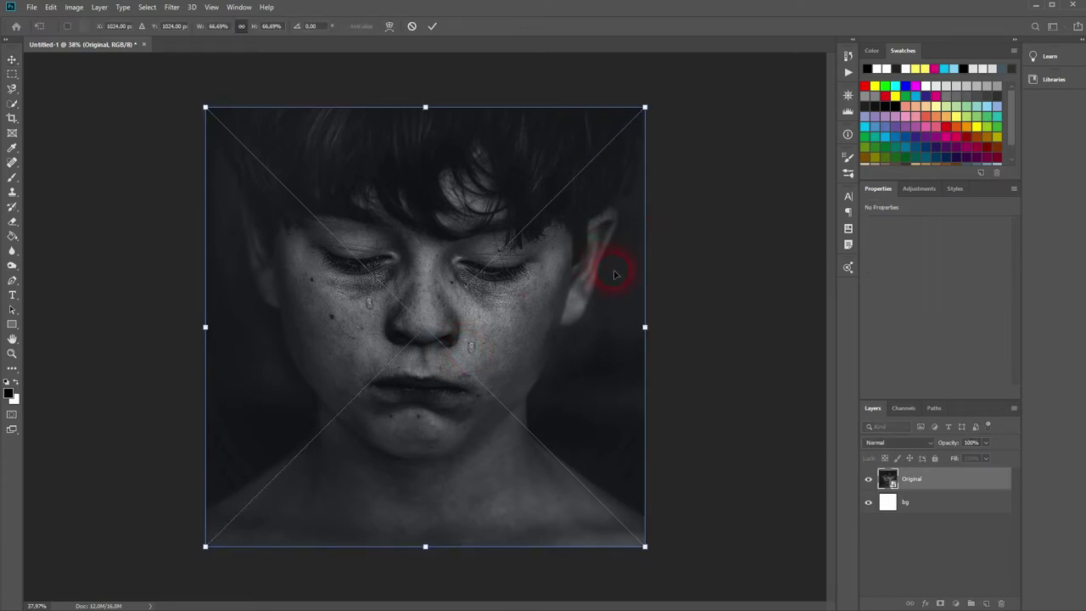
drag(426, 547, 427, 576)
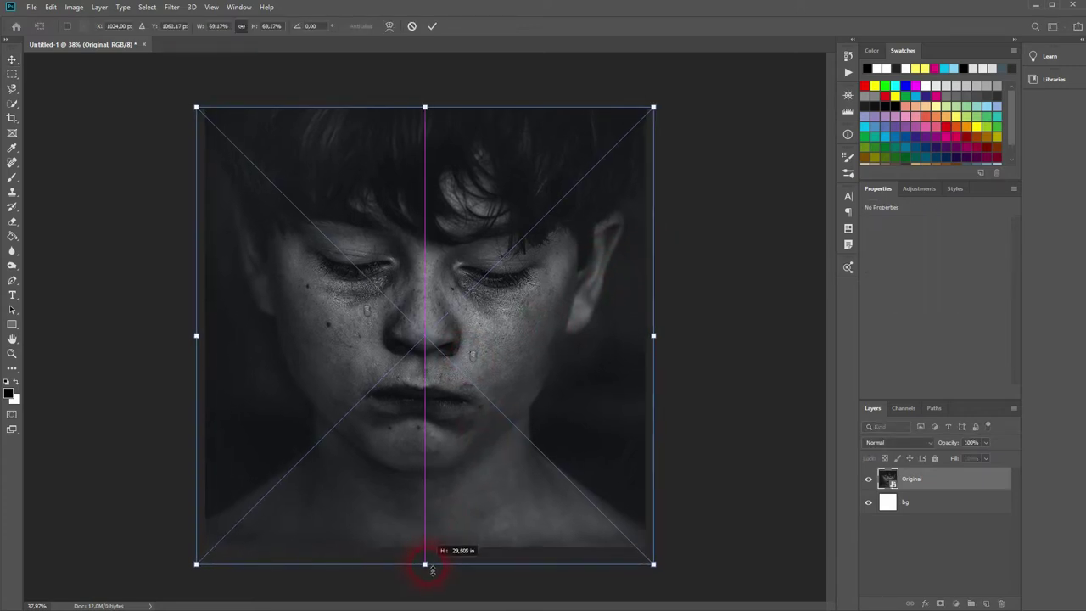
key(Return)
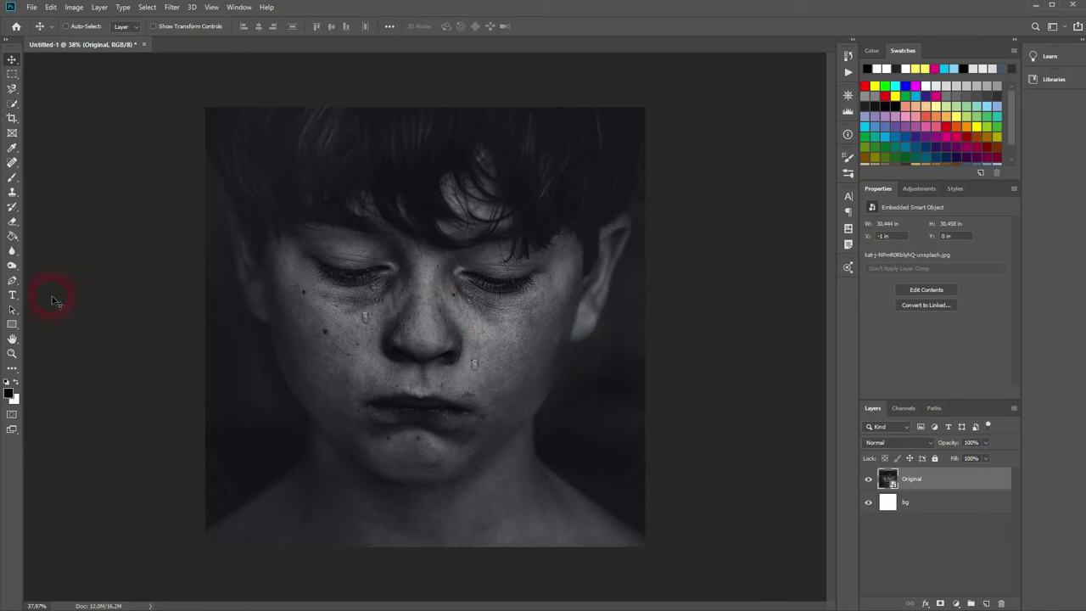
Create an IT text layer between the boy's eyes with the Horizontal Type tool
click(12, 294)
click(70, 301)
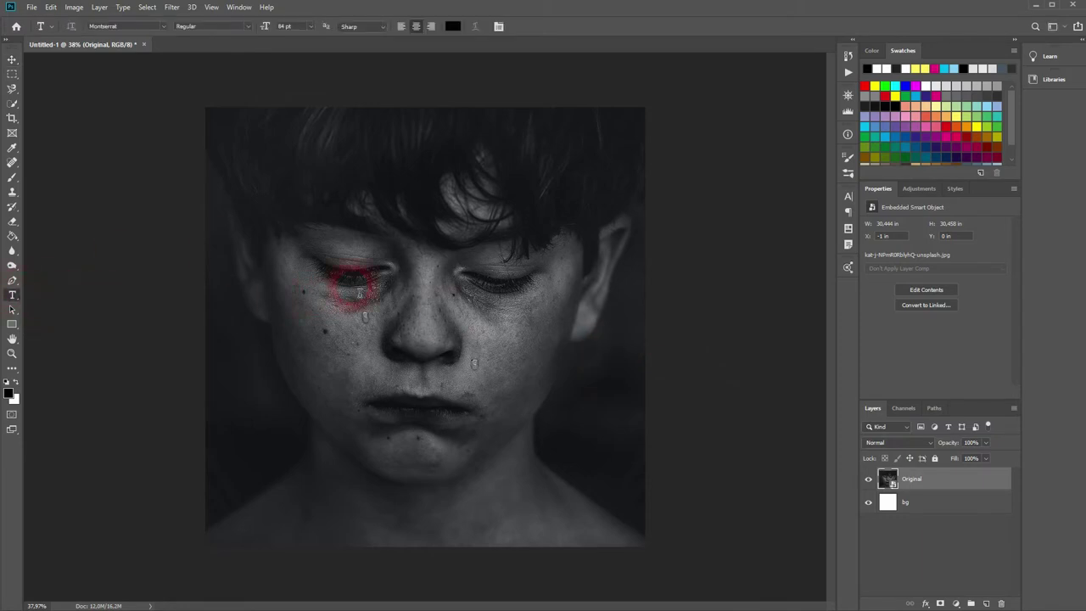
click(403, 270)
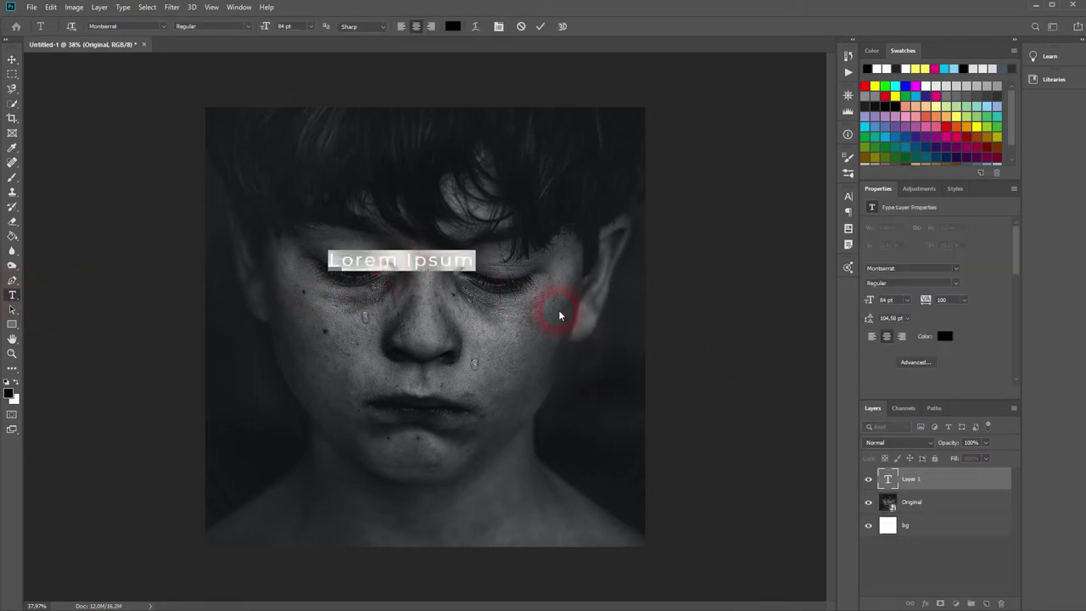
key(BackSpace)
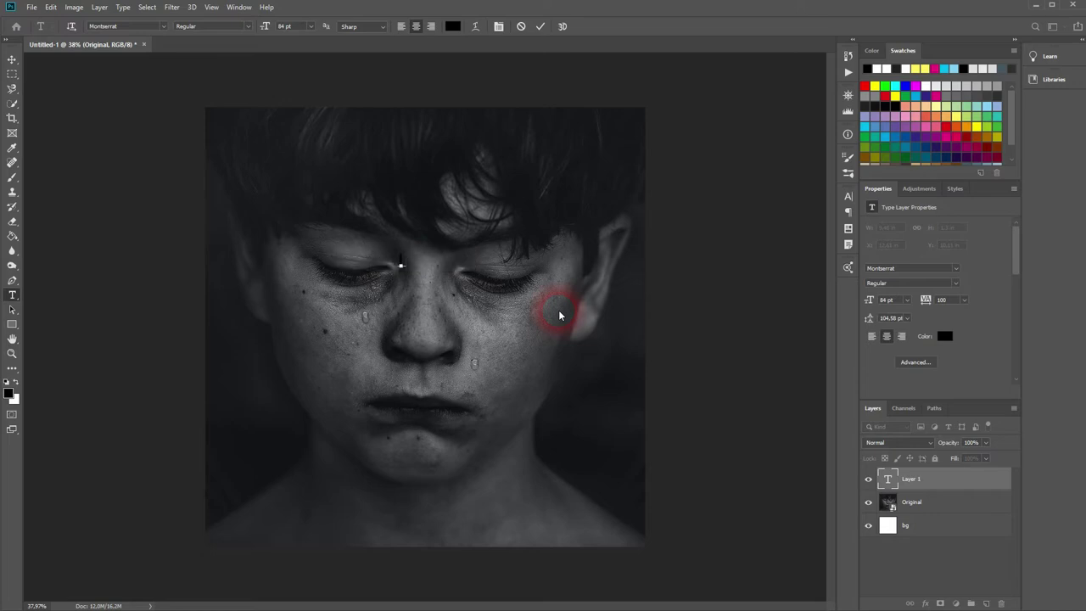
click(12, 59)
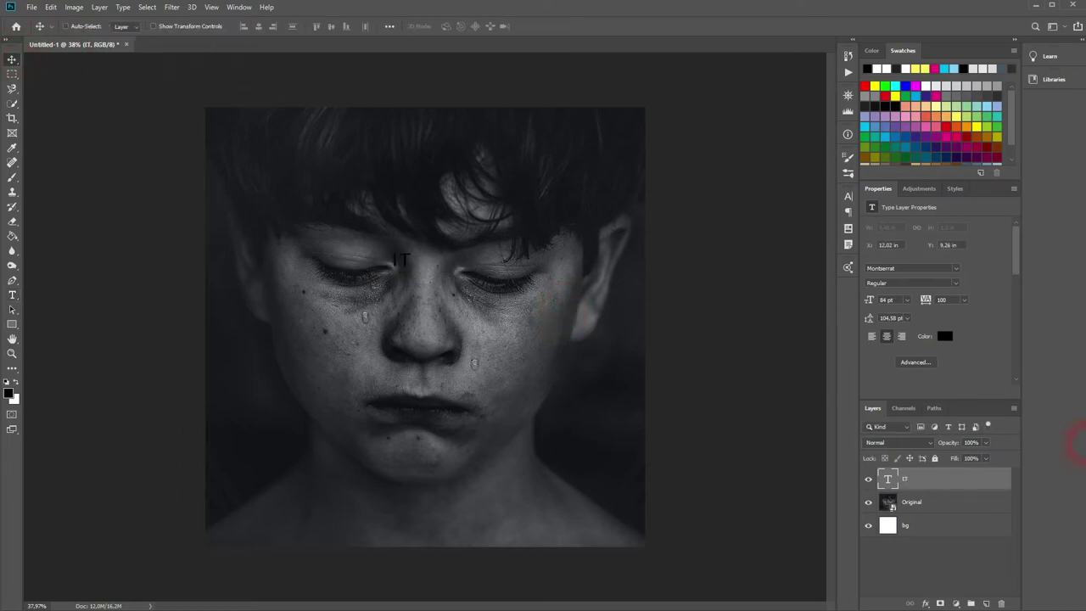
Set the IT text colour to ffffff and its font to KasseUltraFLF
click(945, 337)
text(ffffff)
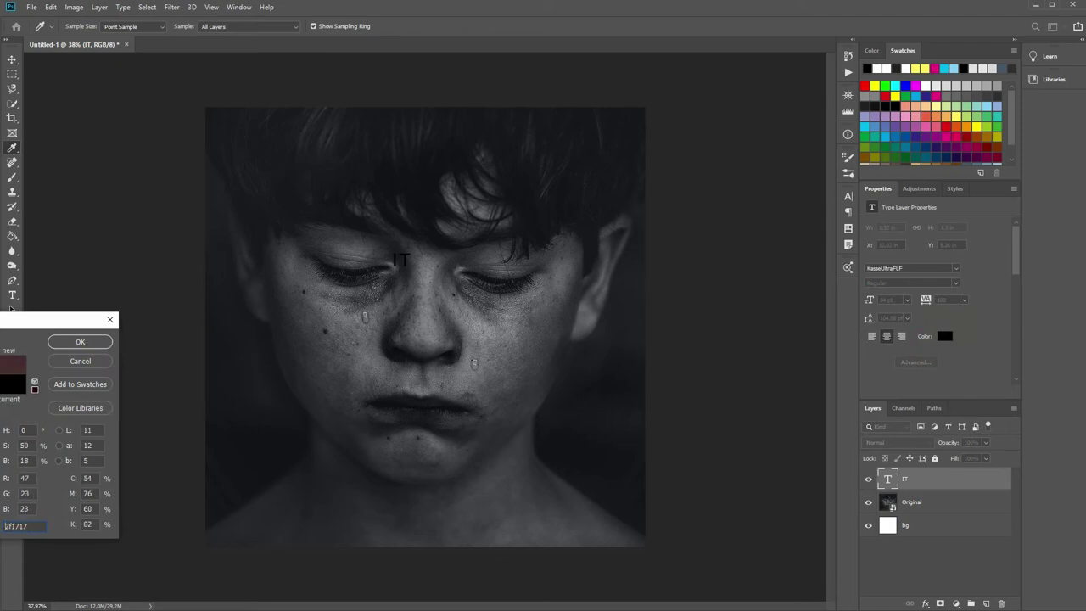
drag(2, 319, 274, 325)
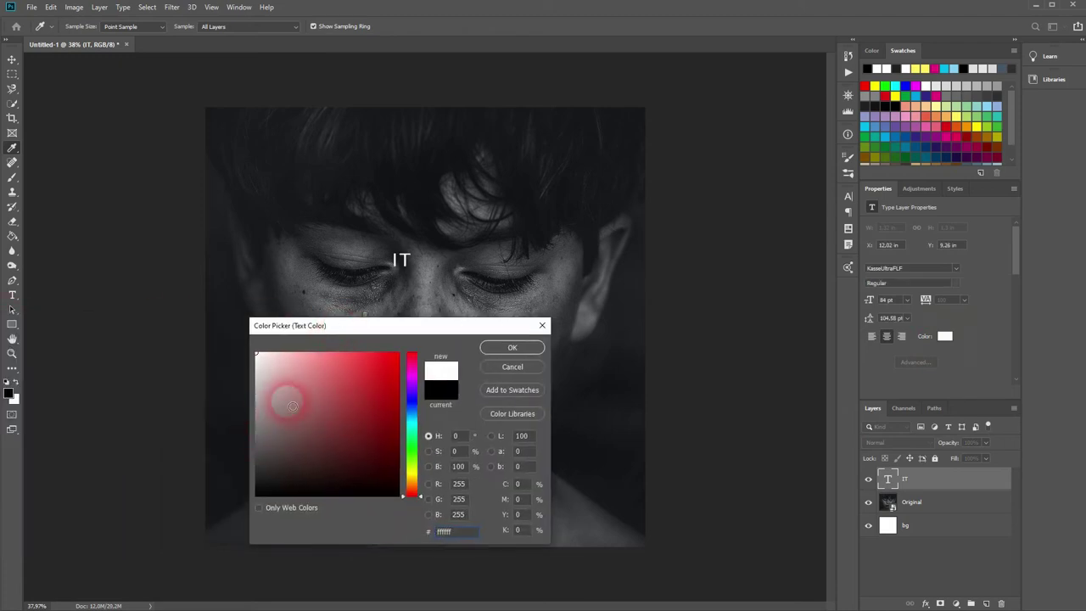
click(533, 345)
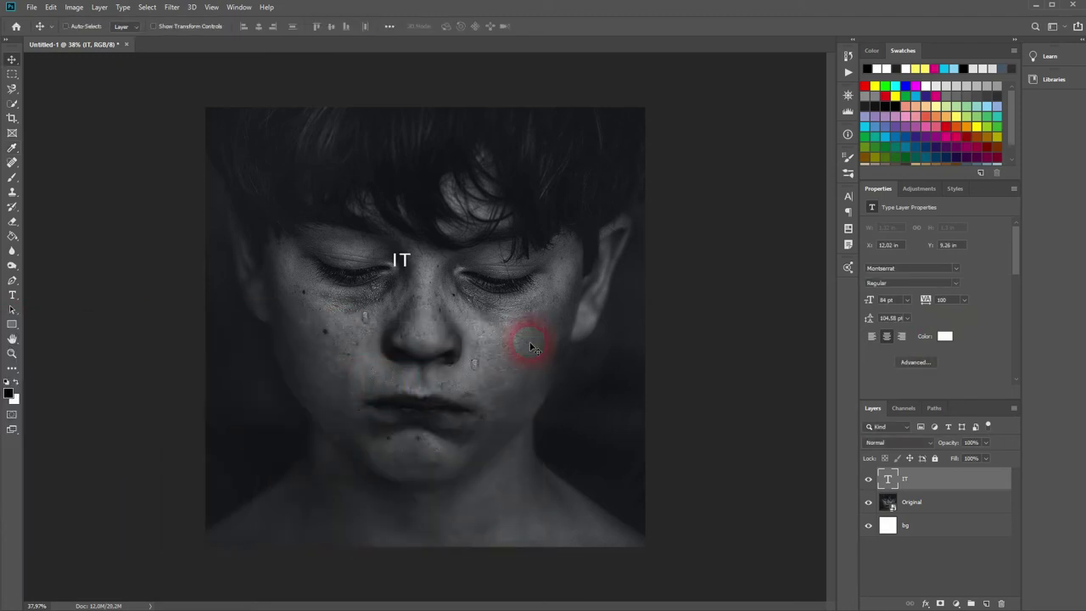
click(956, 268)
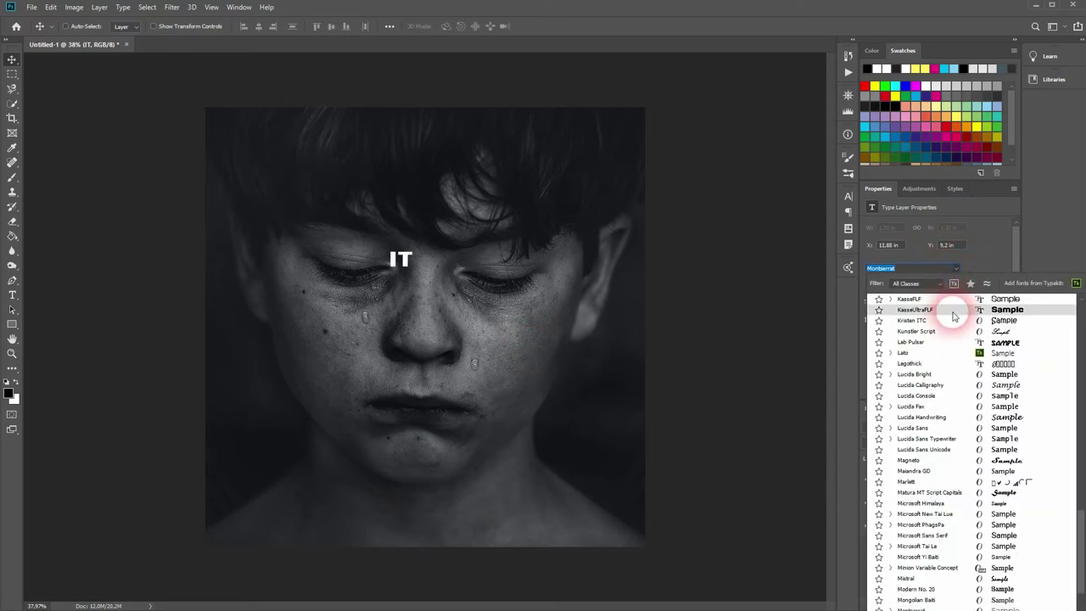
click(949, 310)
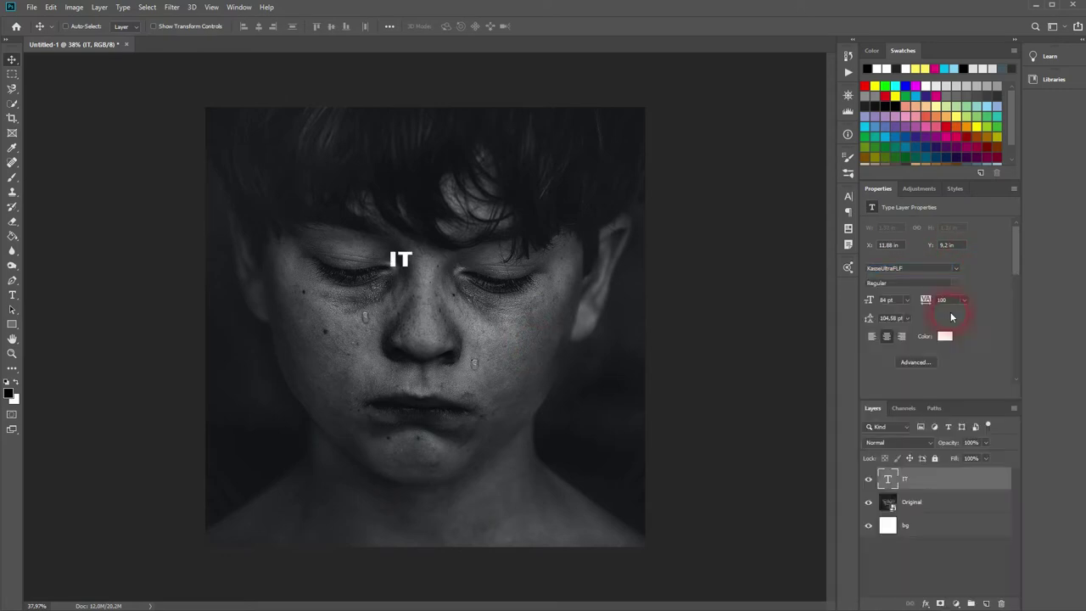
Type WILL on the nose, BE on the lips and OK below the chin as separate text layers
key(t)
click(417, 314)
text(W)
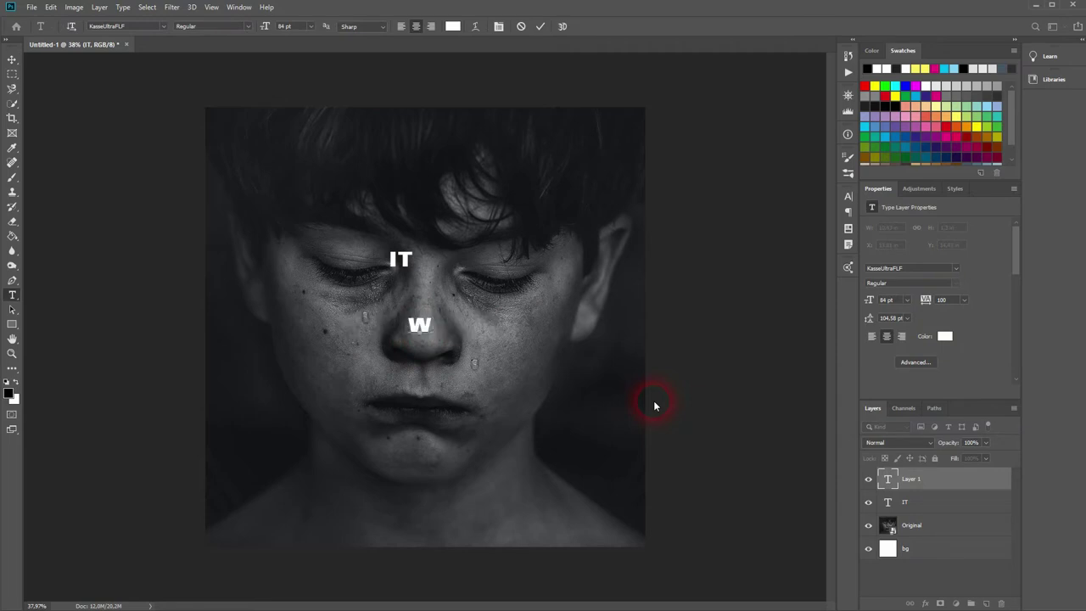
text(ILL)
click(436, 414)
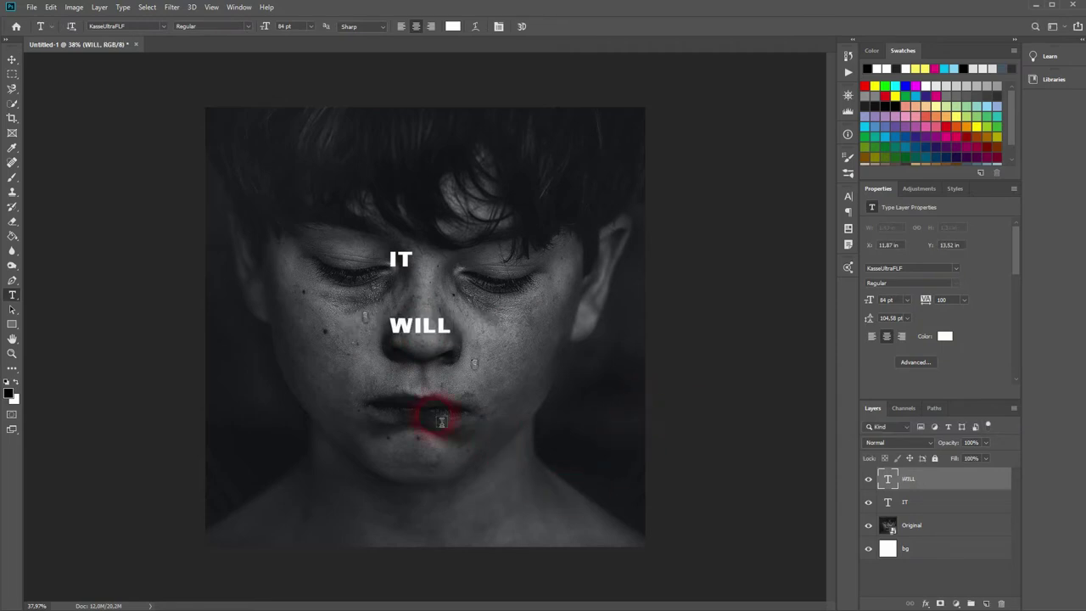
click(436, 414)
text(BE)
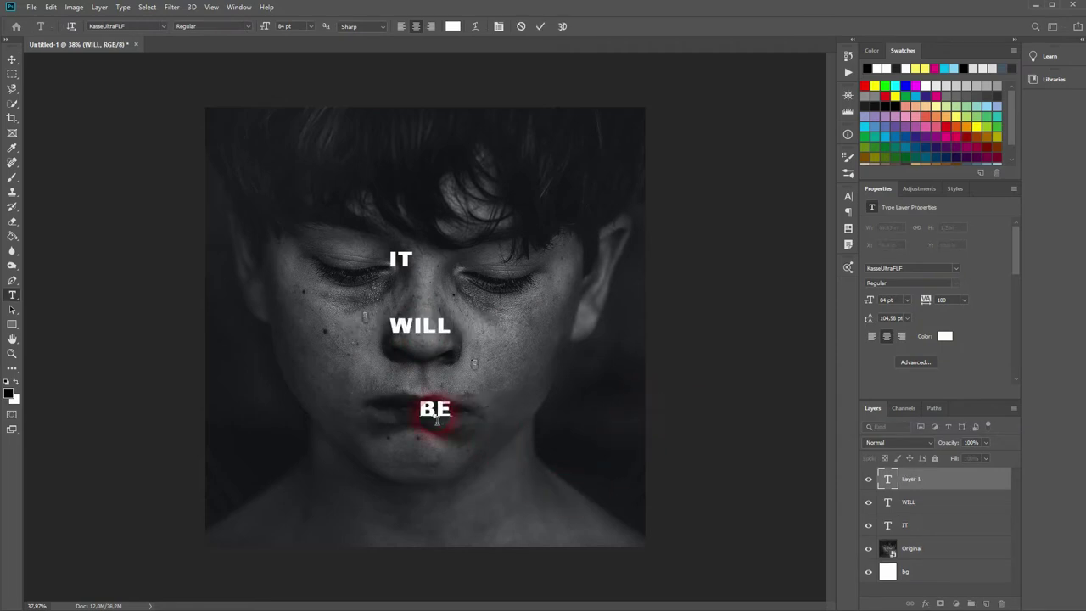
click(451, 482)
click(472, 499)
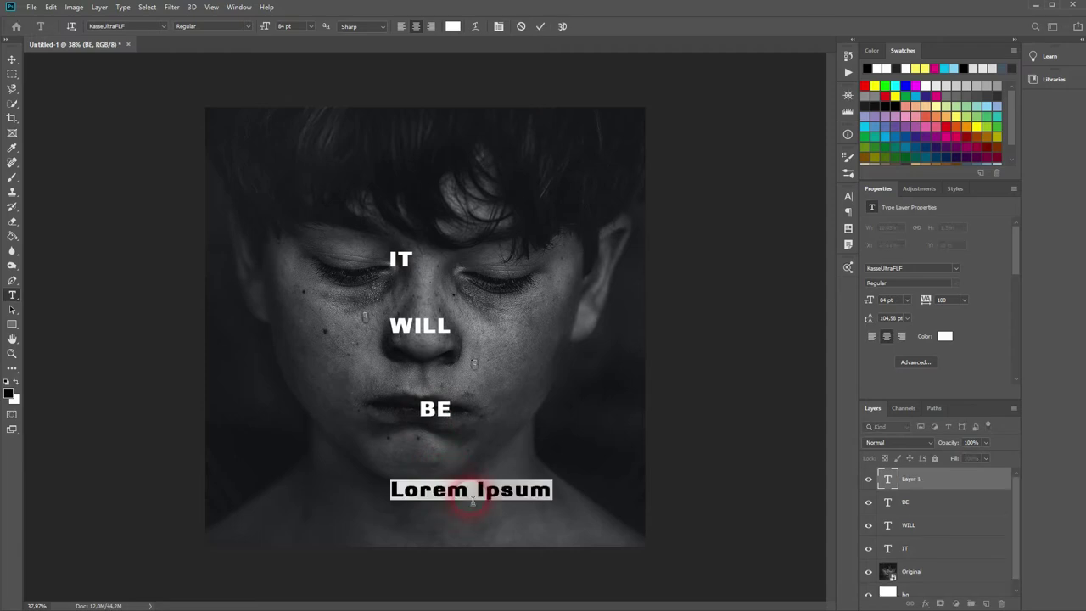
text(OK)
click(12, 59)
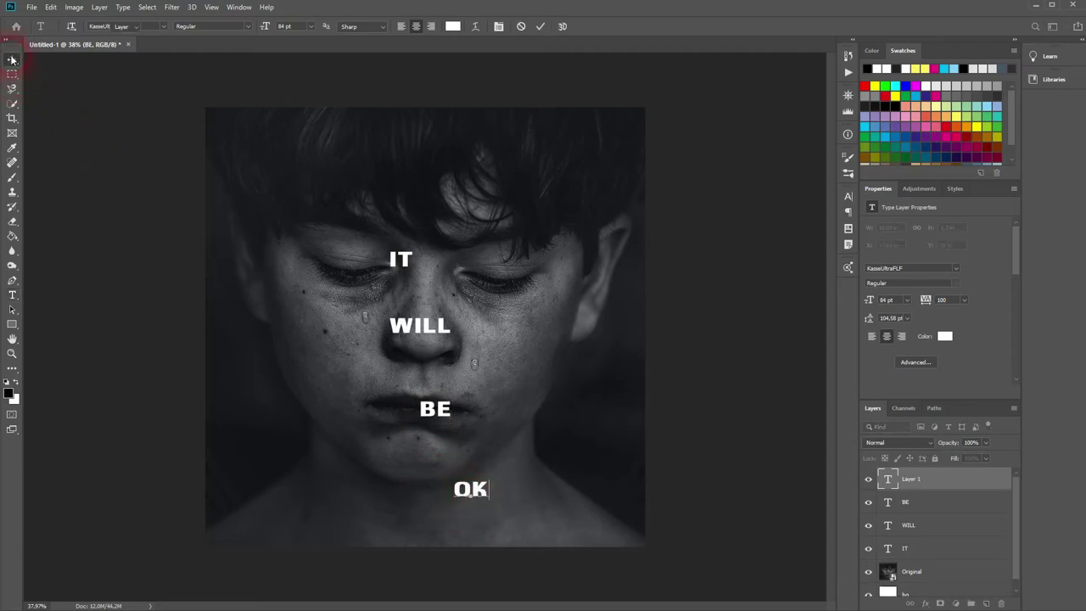
click(715, 450)
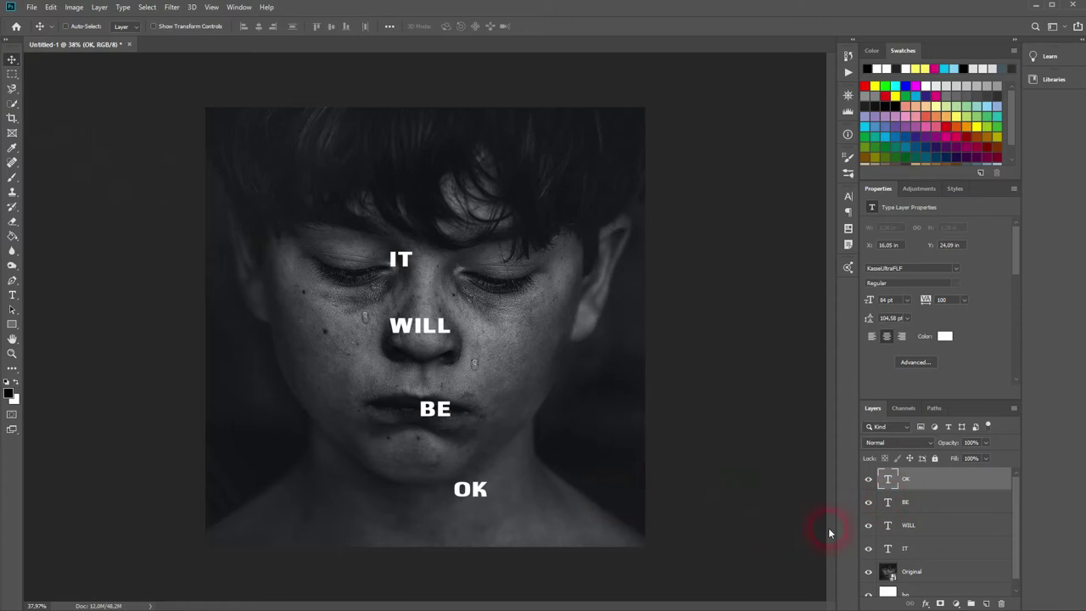
double_click(903, 475)
Select all four word layers and enlarge them to 500 pt
shift+click(940, 557)
text(200)
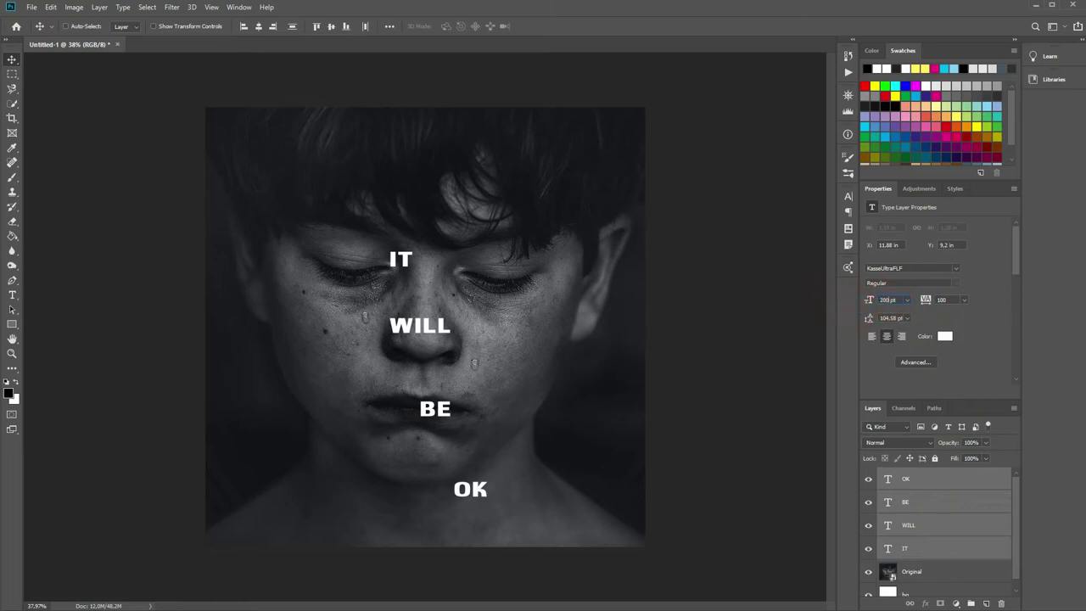
click(868, 317)
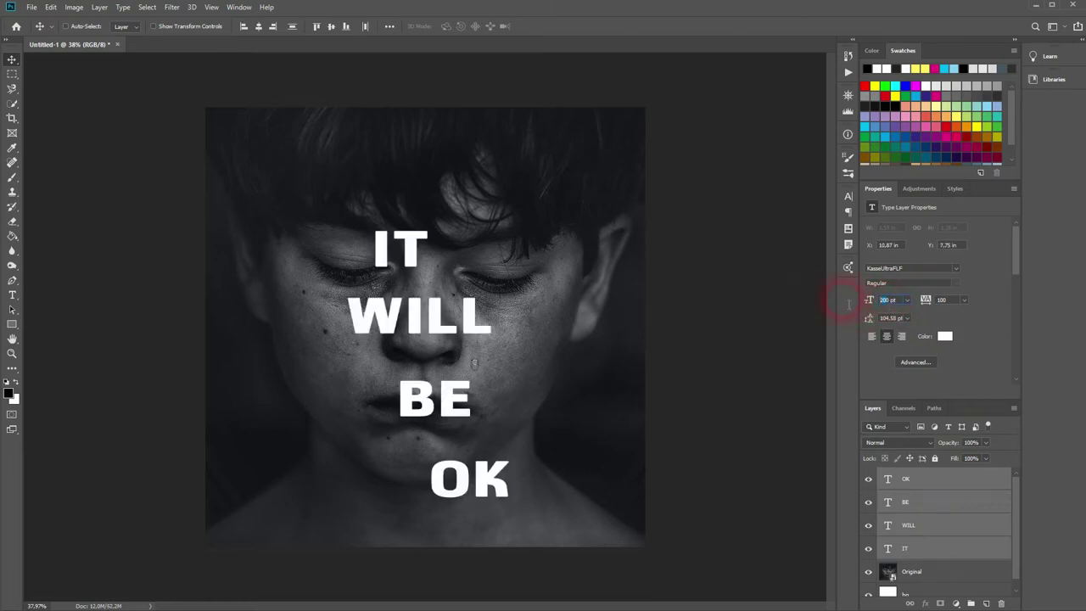
text(400)
drag(884, 318, 861, 333)
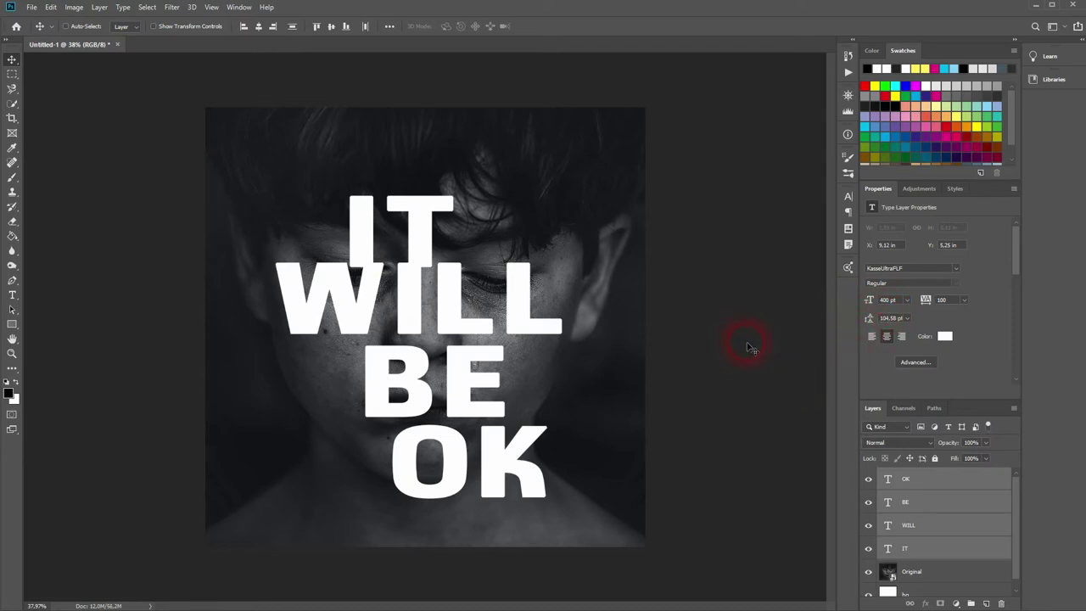
click(867, 304)
drag(897, 320, 735, 379)
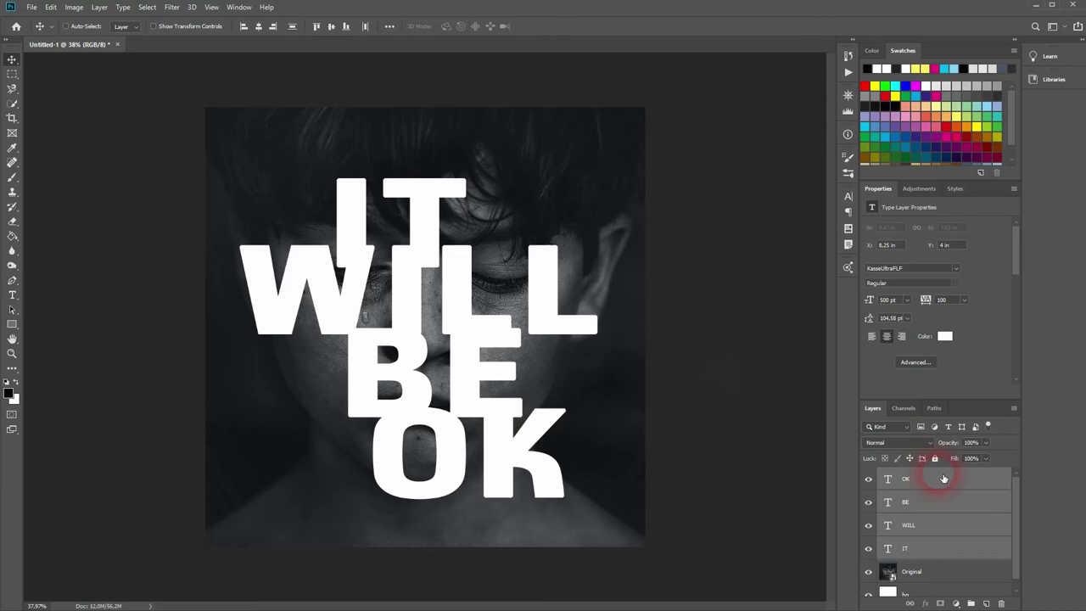
click(906, 487)
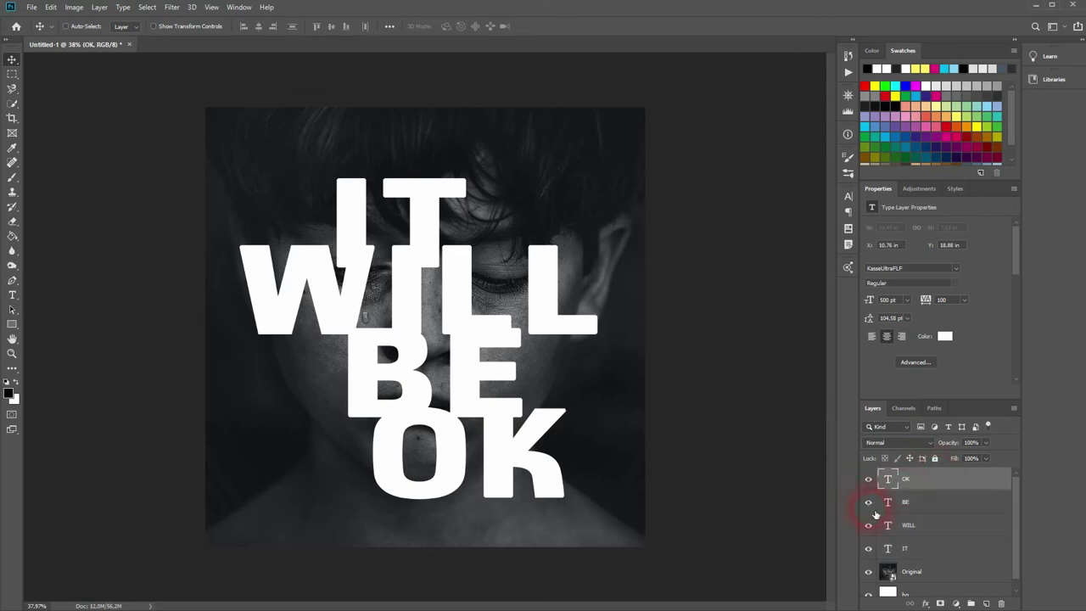
Show rulers and place a vertical guide at the portrait's horizontal centre
key(ctrl+r)
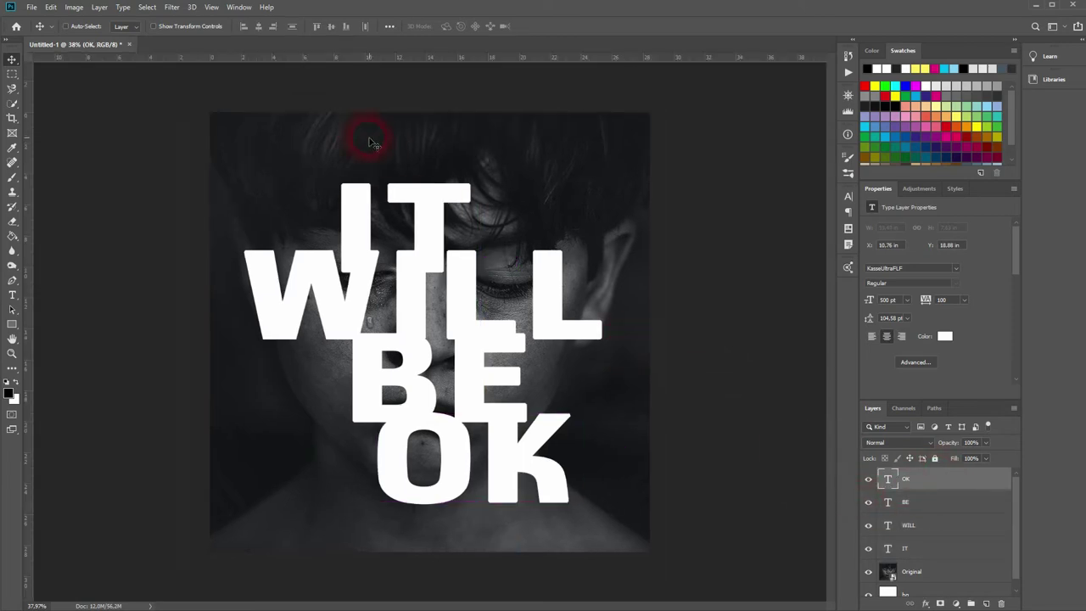
drag(27, 151, 480, 165)
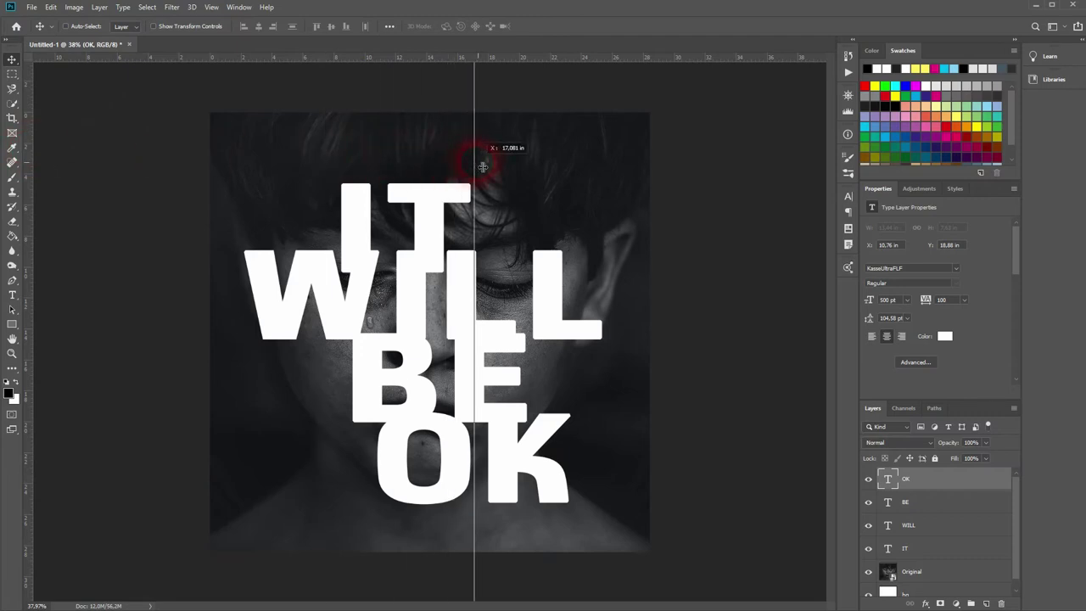
drag(480, 166, 434, 158)
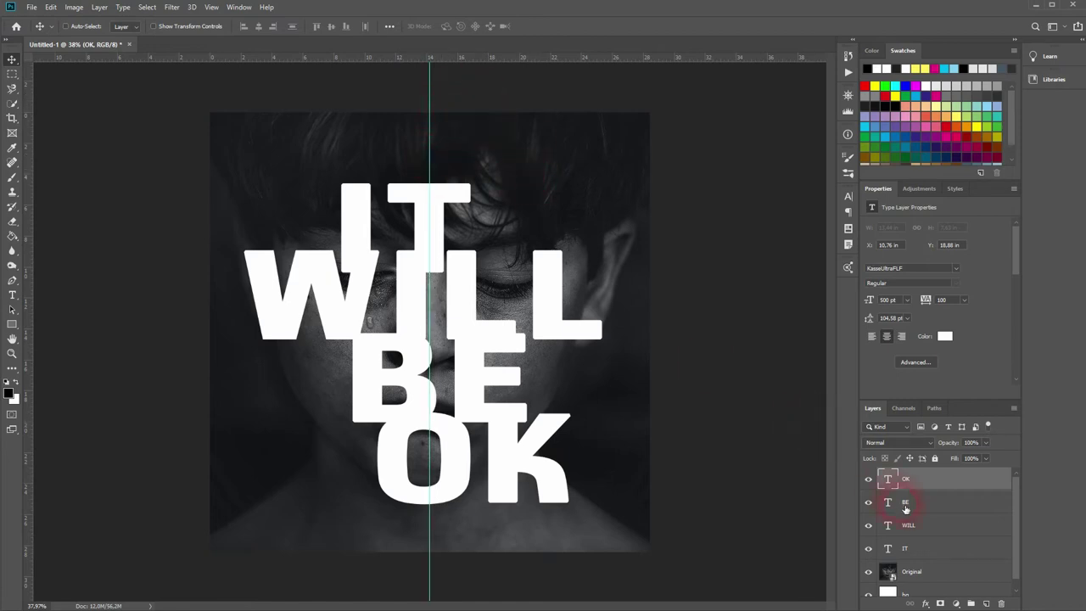
Move IT to the top of the portrait, just right of the guide
click(934, 548)
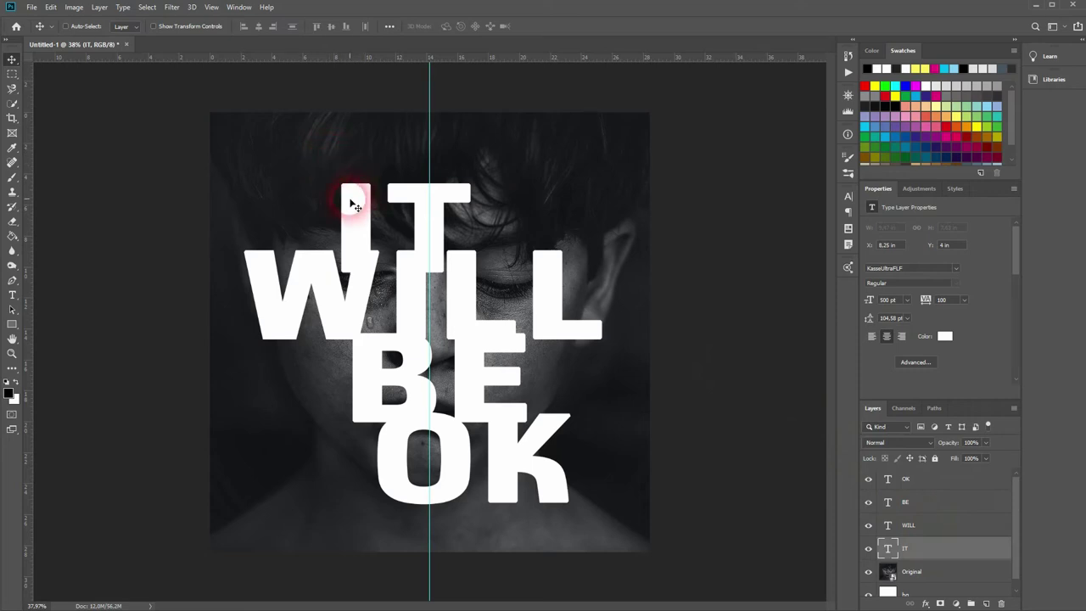
mouse_move(355, 202)
mouse_down()
mouse_move(475, 138)
mouse_move(481, 145)
mouse_up()
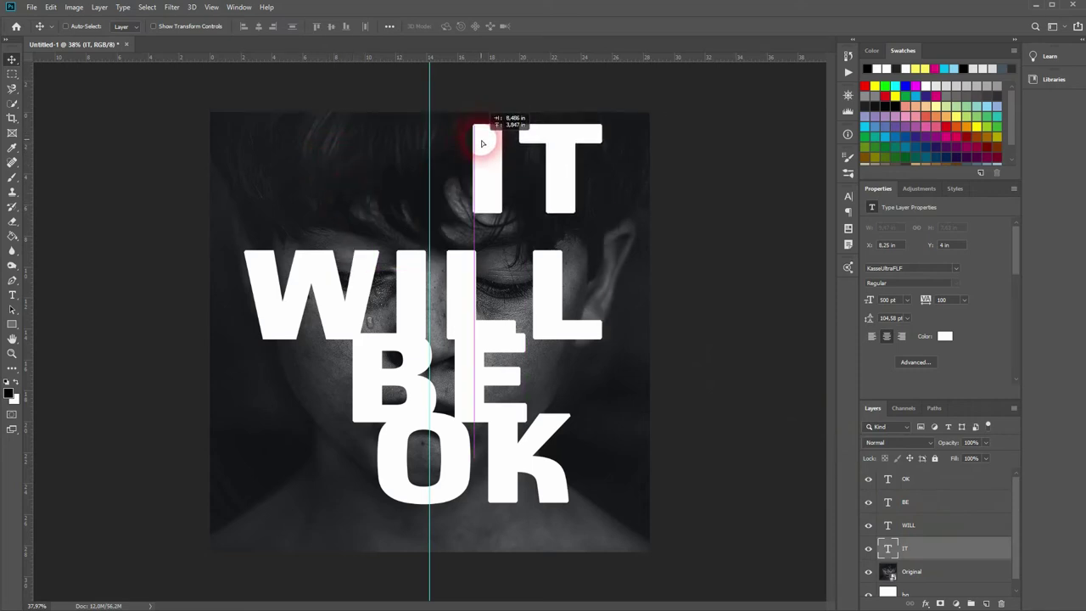
drag(481, 145, 481, 142)
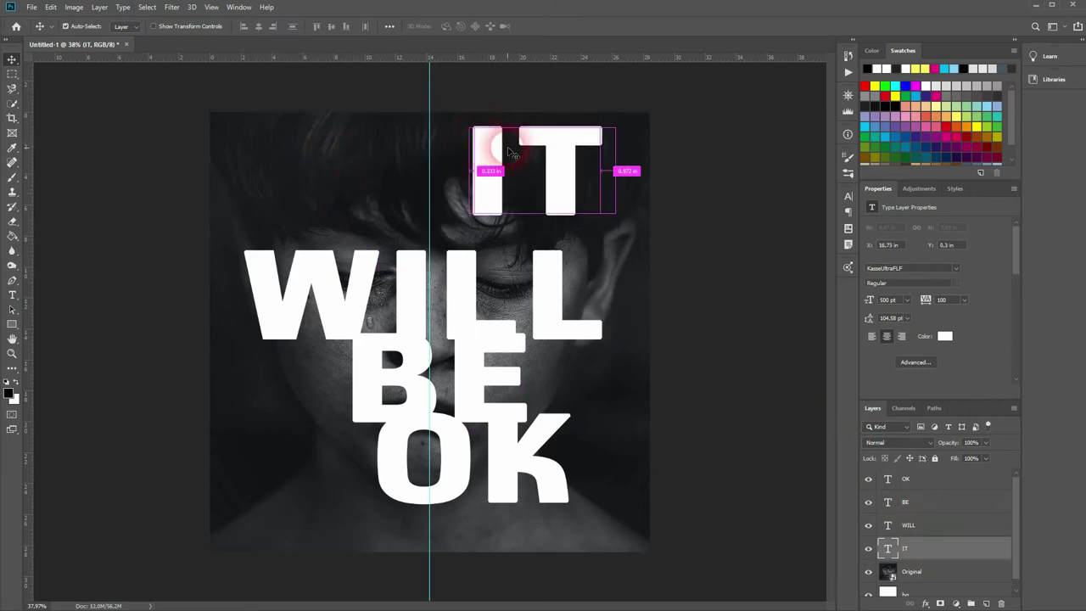
key(ctrl+t)
Resize IT to span from the centre guide to the photo's right edge
drag(619, 181, 663, 185)
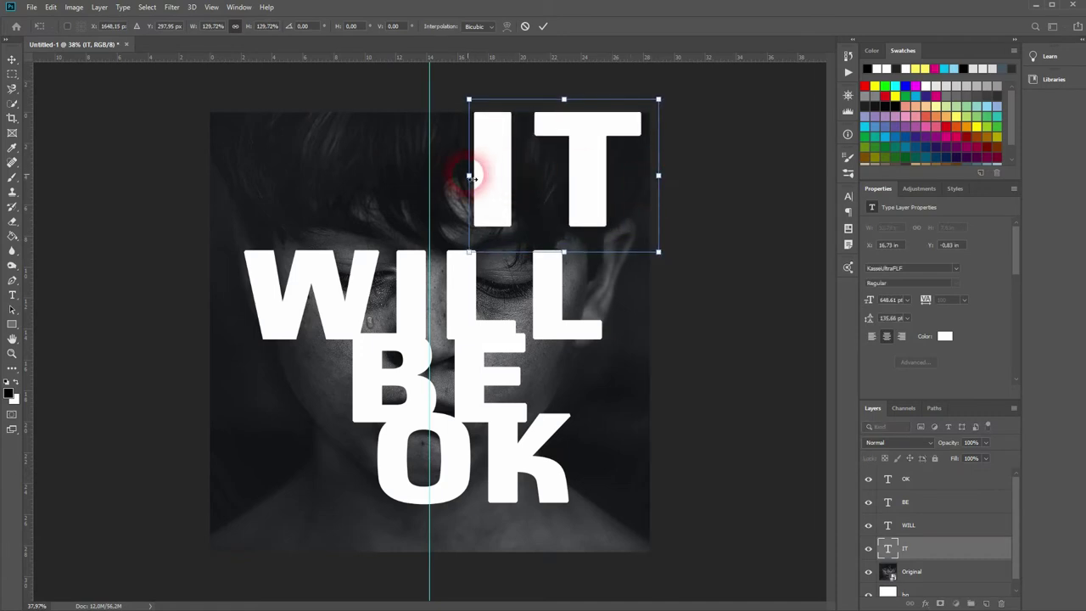
drag(469, 175, 429, 176)
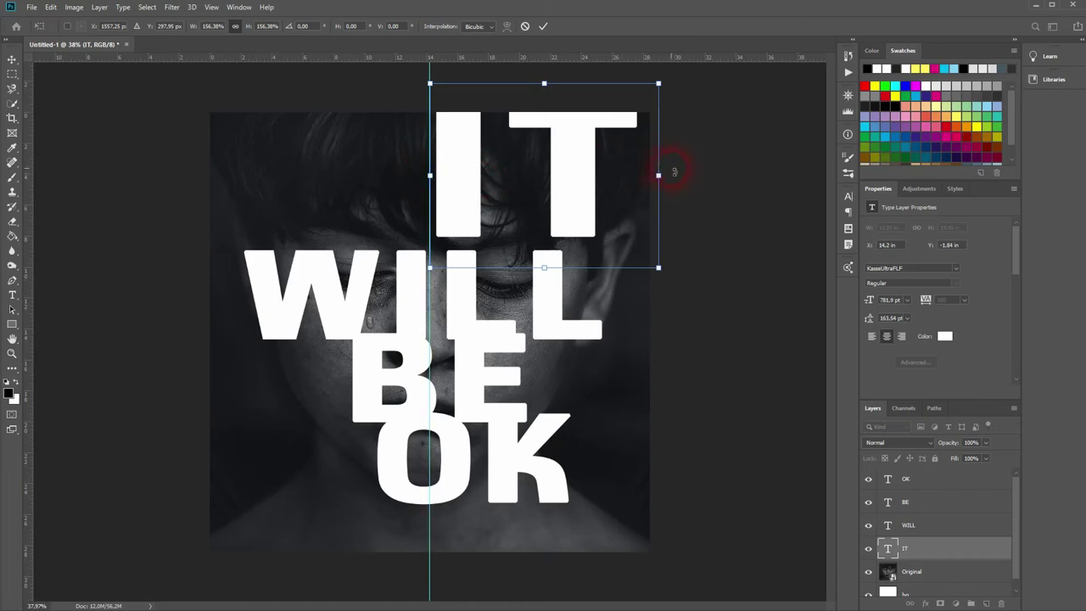
drag(664, 182, 650, 175)
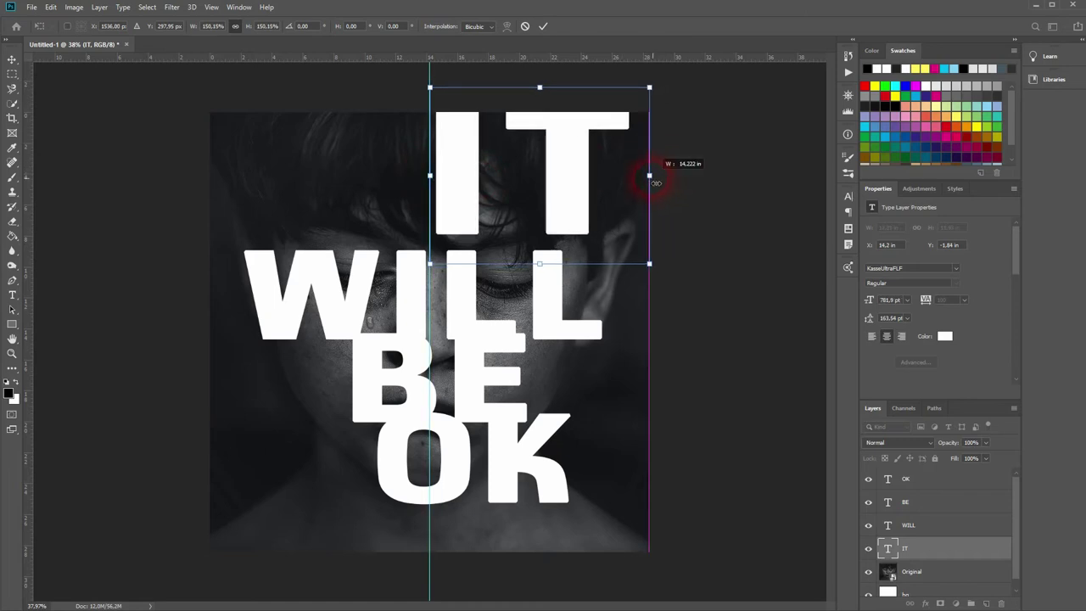
double_click(586, 219)
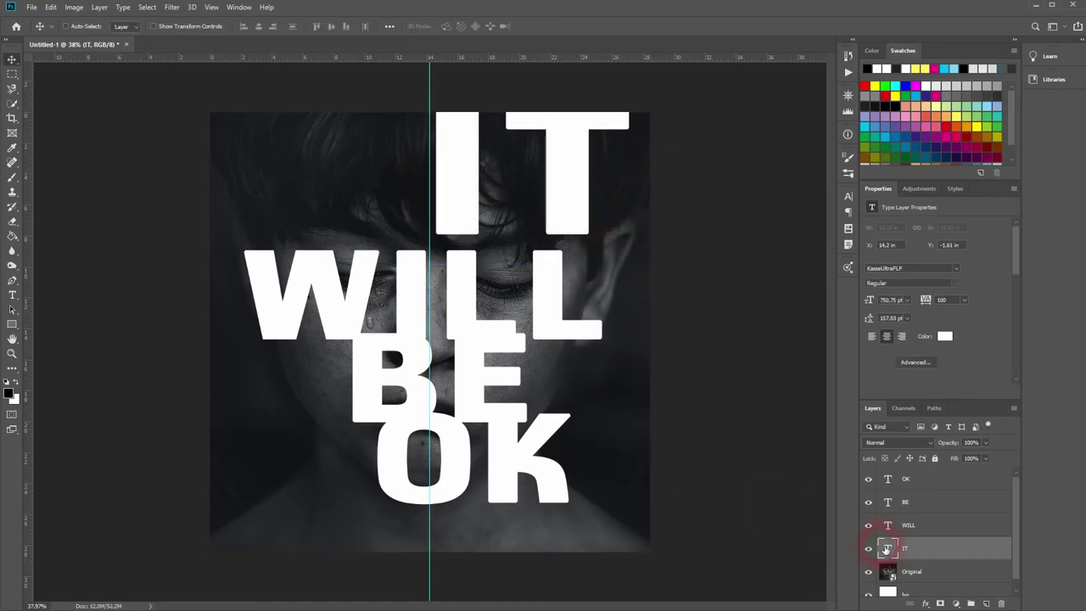
Move WILL below IT and scale WILL and BE to fit the right half
click(950, 526)
drag(419, 328, 484, 308)
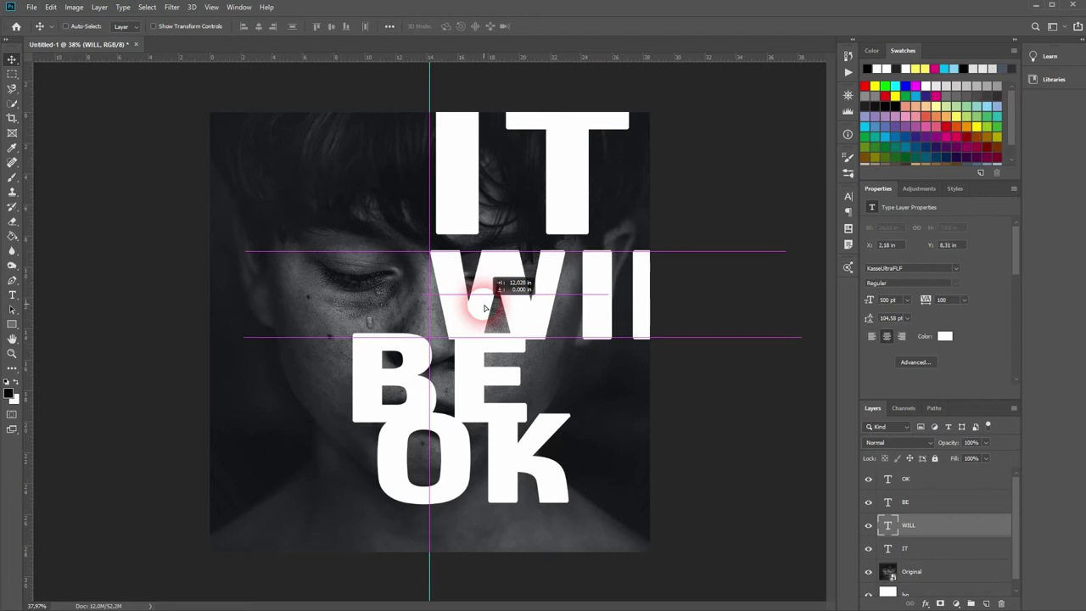
key(ctrl+t)
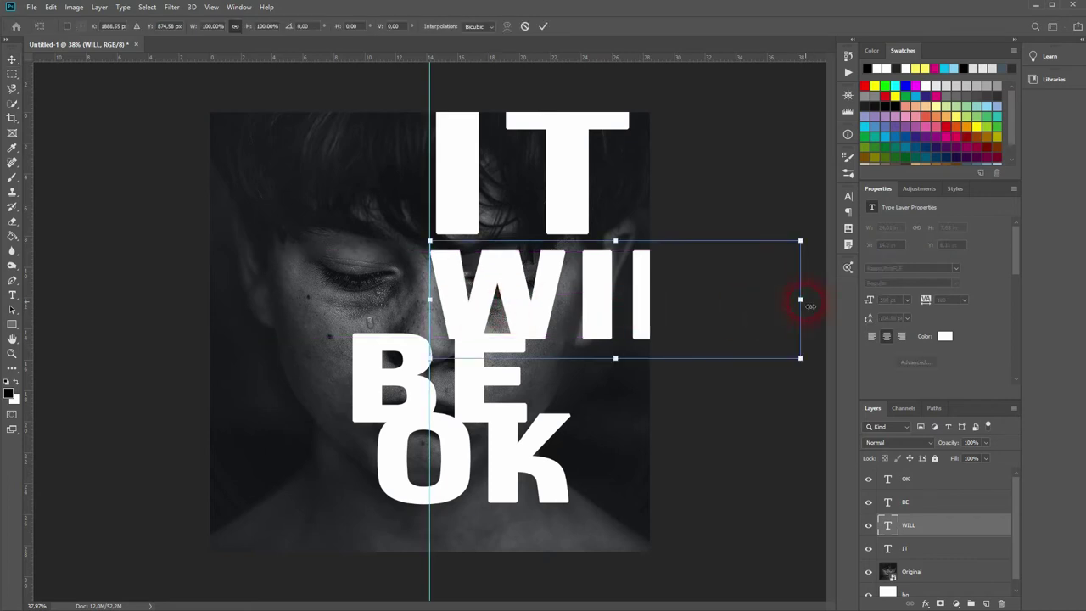
drag(810, 306, 665, 295)
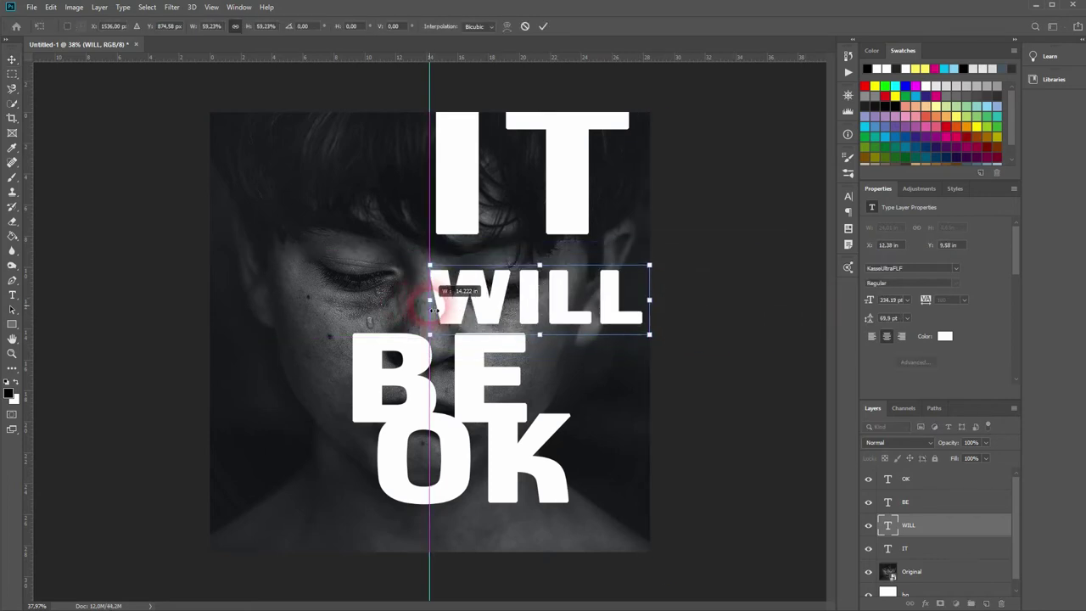
click(904, 501)
key(ctrl+t)
drag(582, 388, 645, 356)
click(905, 478)
Nudge IT down and move OK to the bottom of the column
key(ctrl+t)
scroll(432, 508, up, 3)
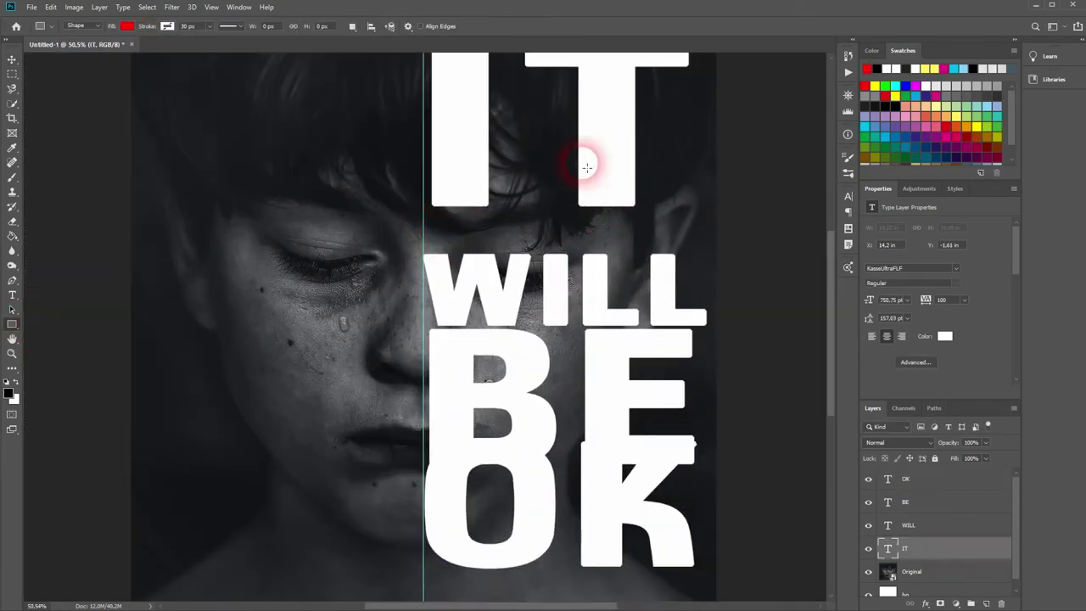
key(v)
drag(587, 168, 472, 213)
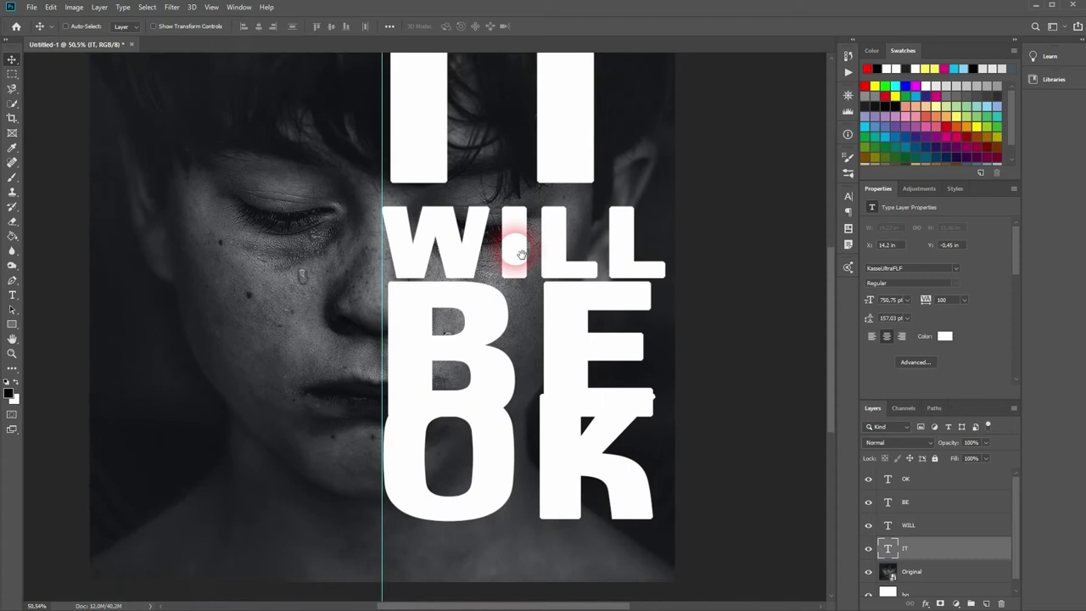
drag(520, 254, 528, 281)
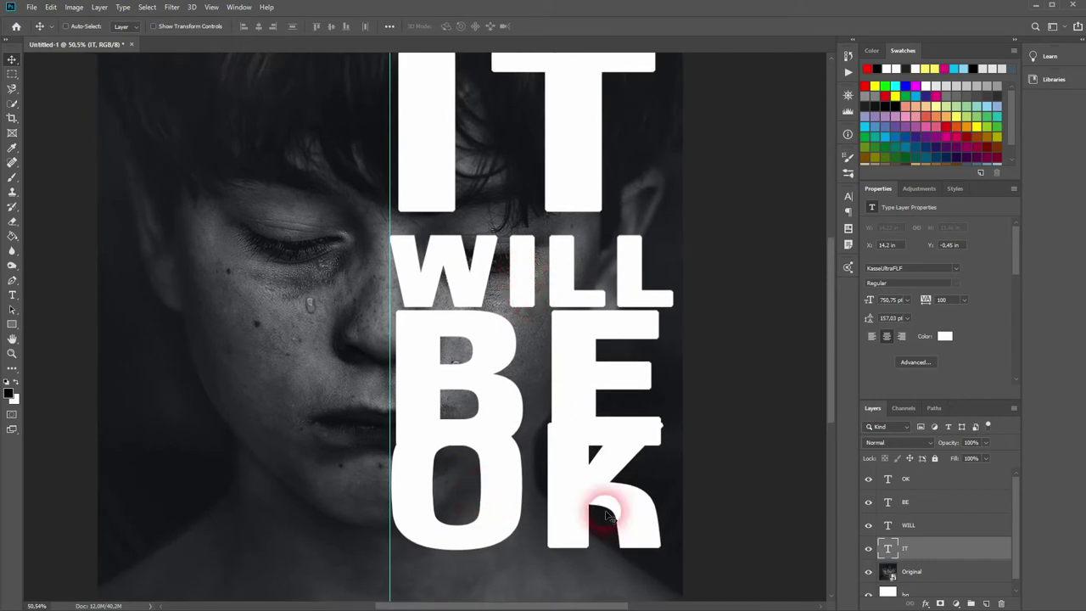
click(909, 525)
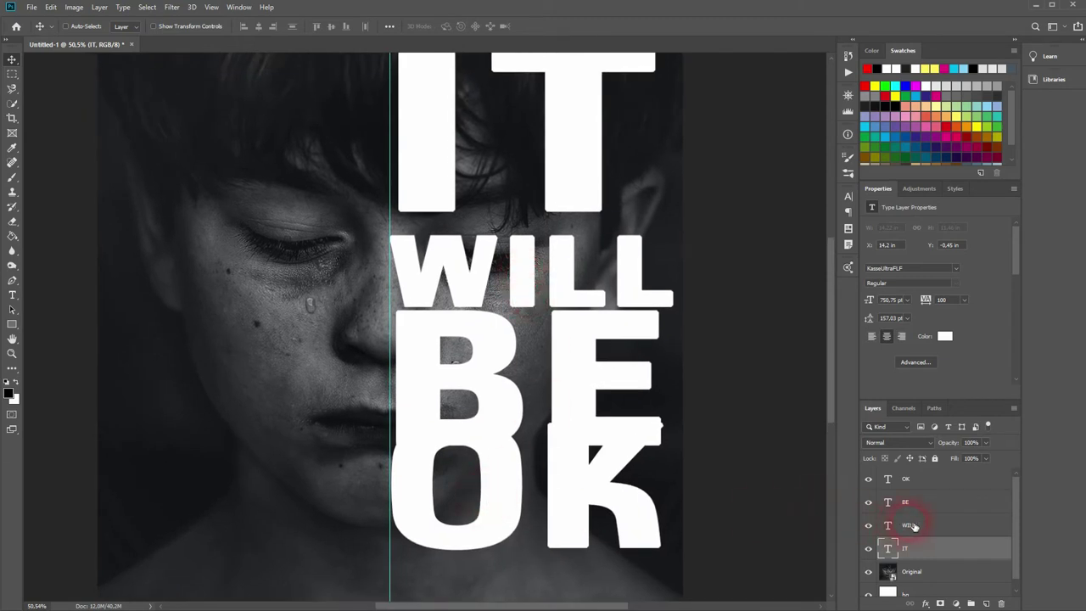
click(917, 478)
mouse_move(502, 500)
mouse_down()
mouse_move(512, 523)
mouse_move(503, 539)
mouse_up()
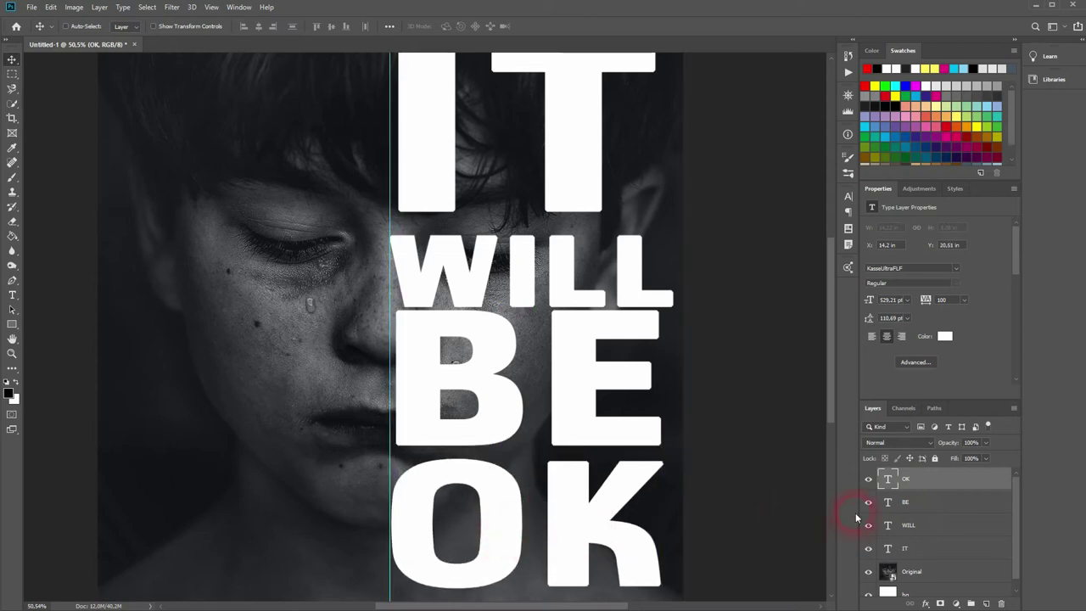
Right-align all four words and shift the block to start at the centre guide
shift+click(931, 553)
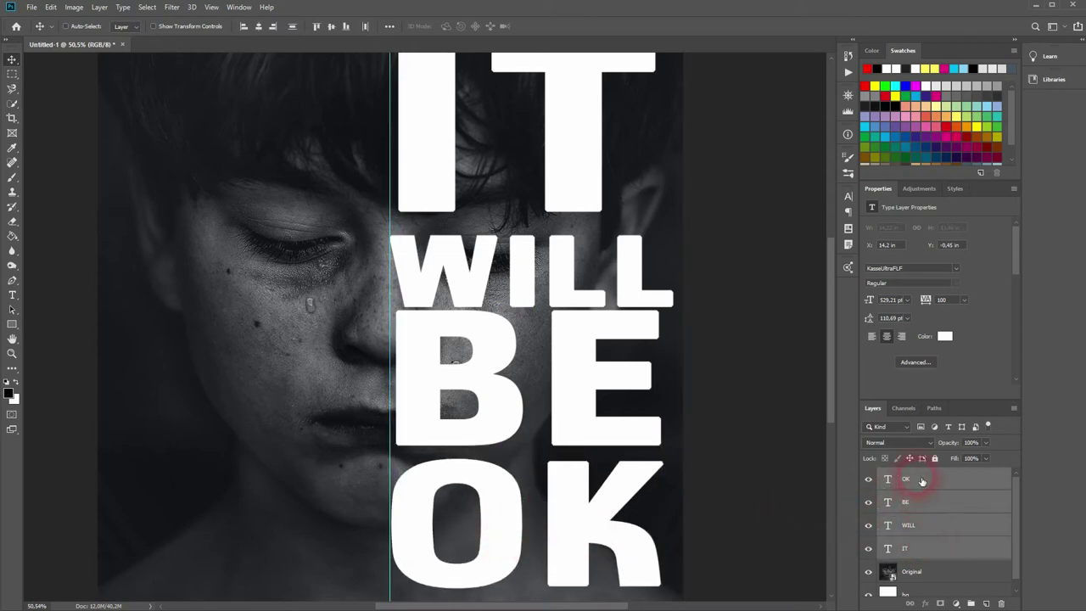
click(900, 340)
click(871, 336)
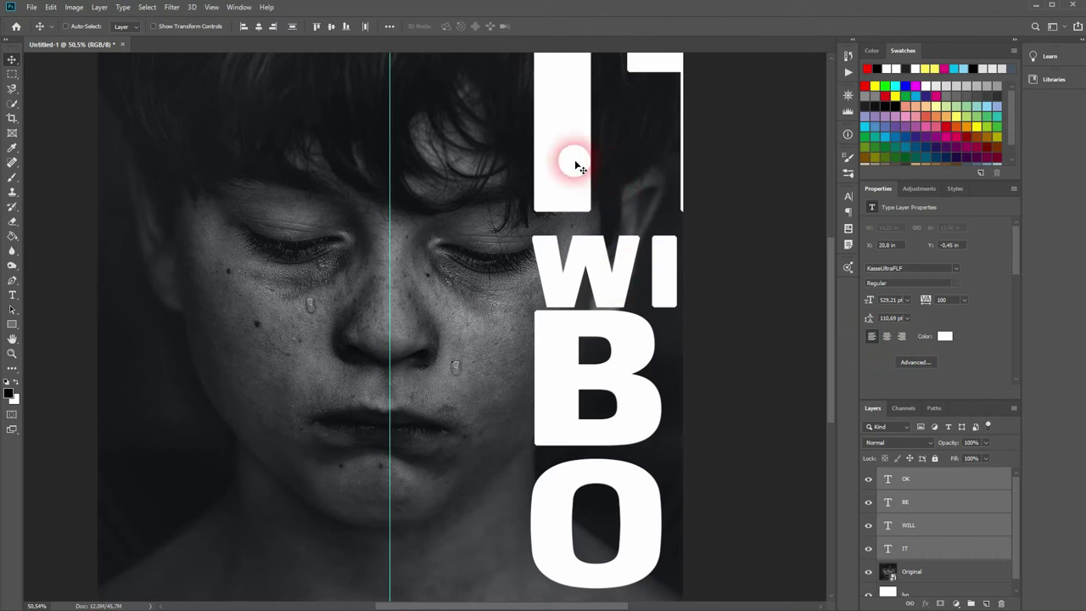
drag(571, 162, 444, 163)
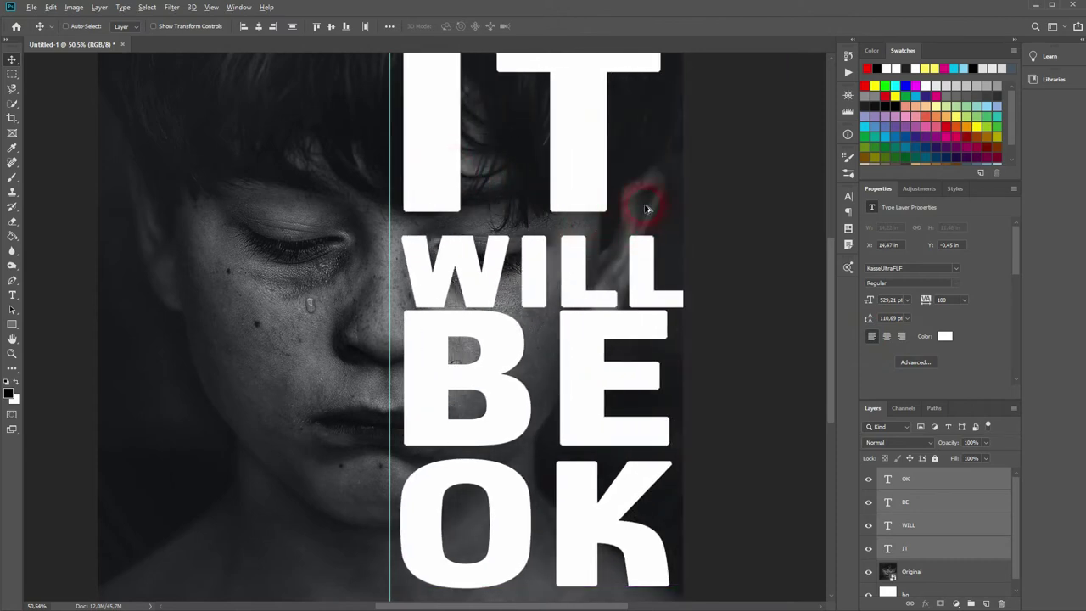
scroll(644, 208, down, 2)
click(905, 339)
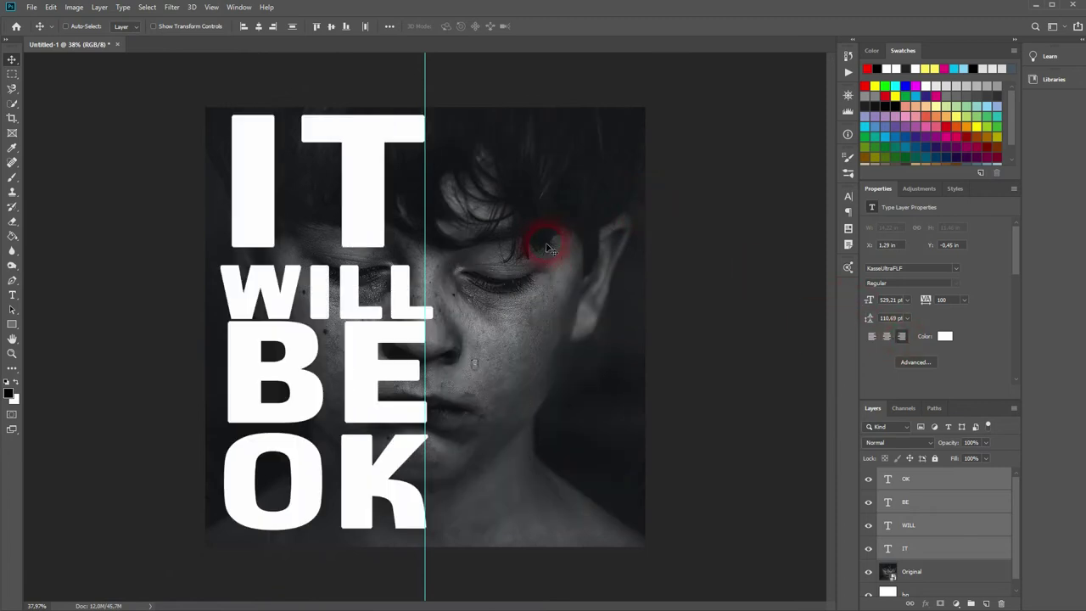
drag(364, 206, 580, 212)
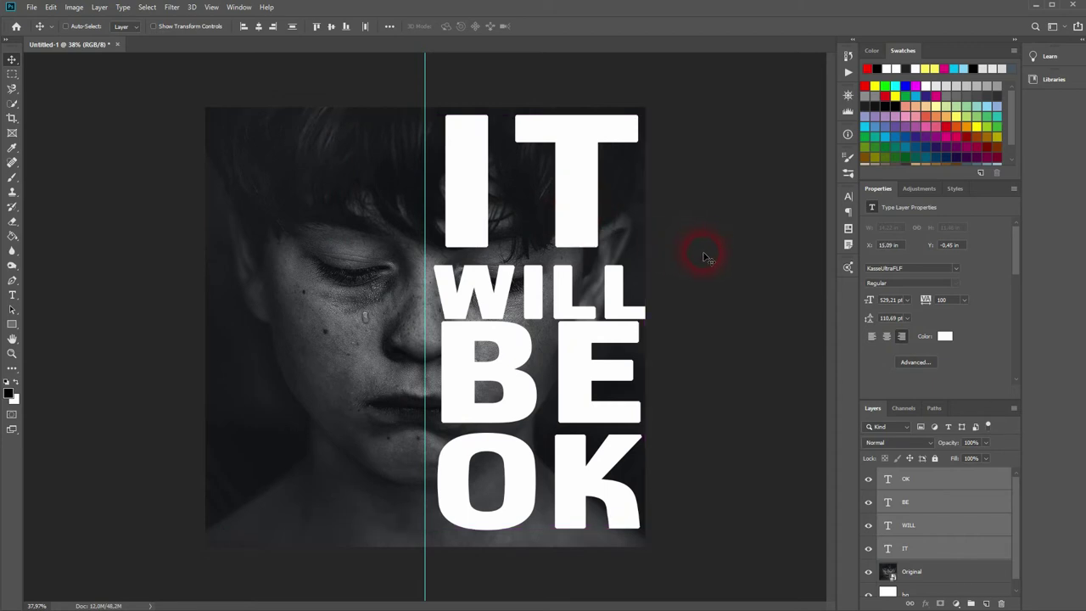
Draw a red-filled rectangle spanning the gap from IT down to WILL
click(961, 561)
mouse_move(497, 165)
mouse_down()
mouse_move(494, 235)
mouse_move(443, 243)
mouse_up()
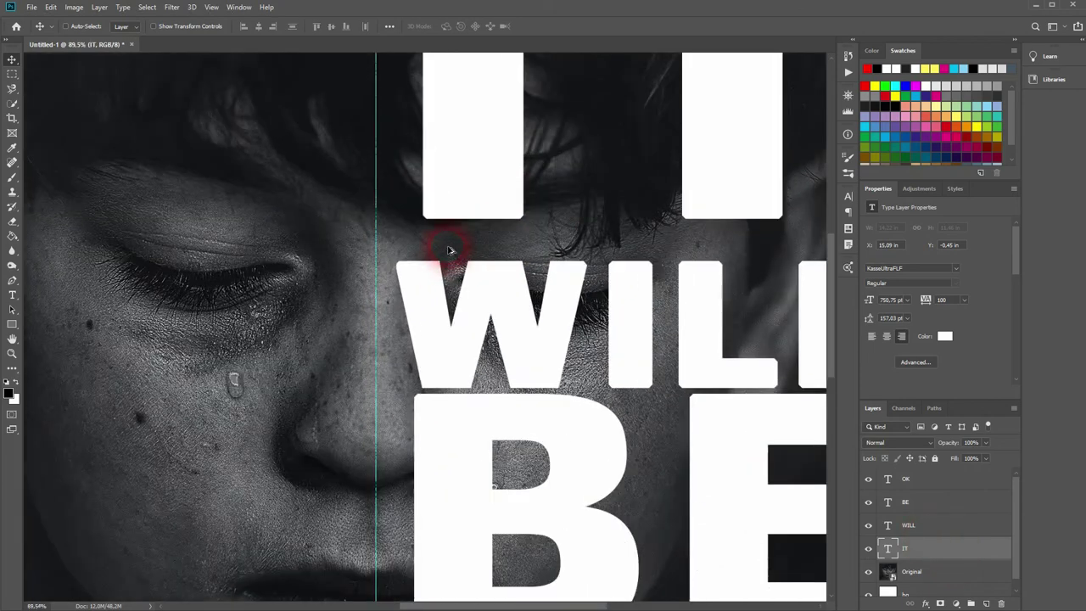
click(11, 325)
click(50, 328)
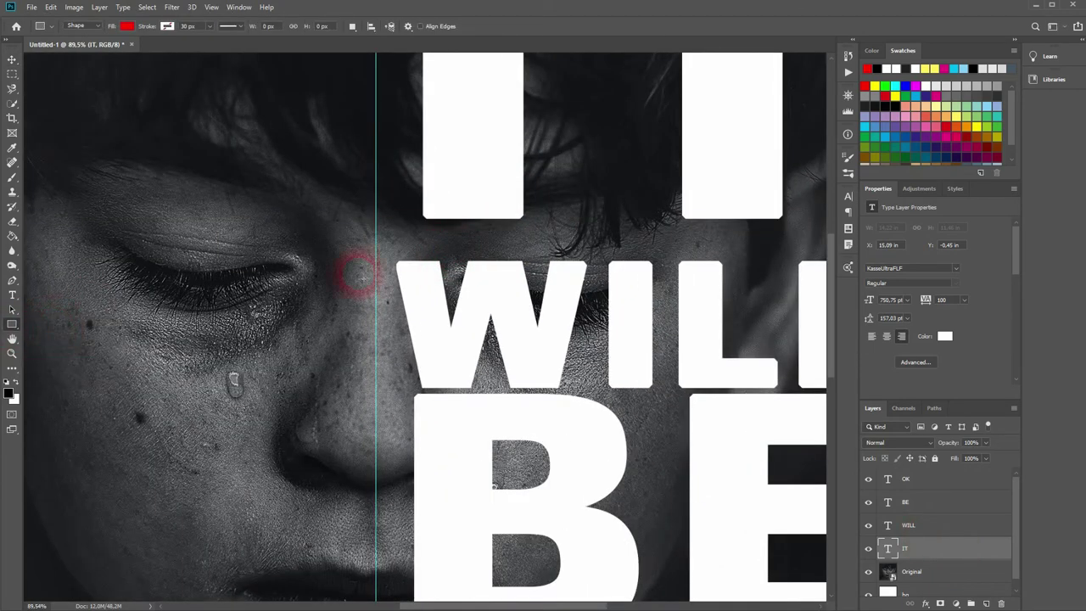
drag(448, 226, 342, 134)
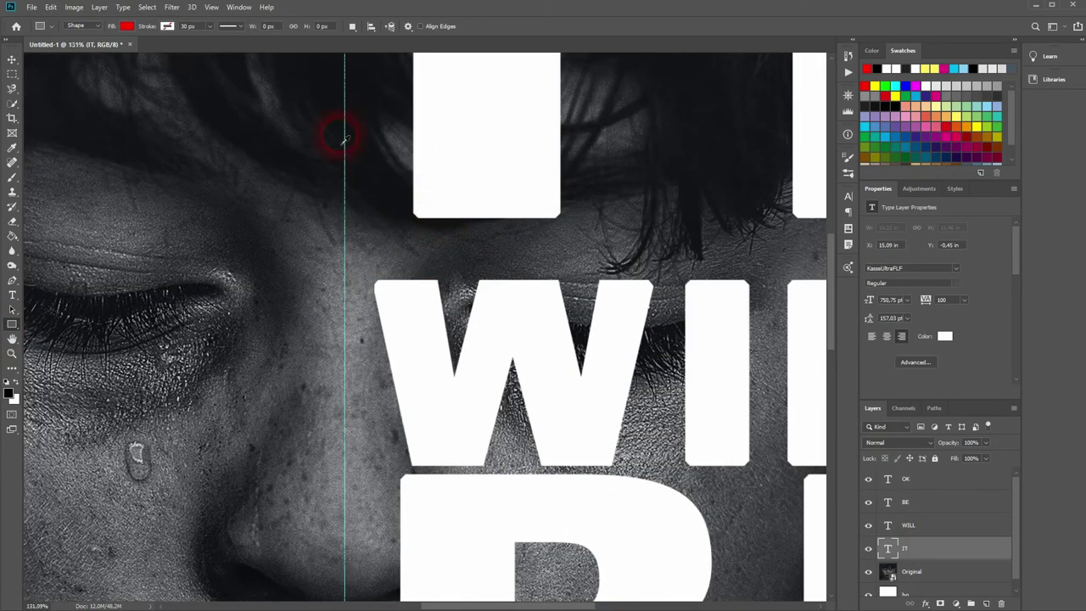
click(128, 26)
click(168, 32)
drag(412, 197, 483, 245)
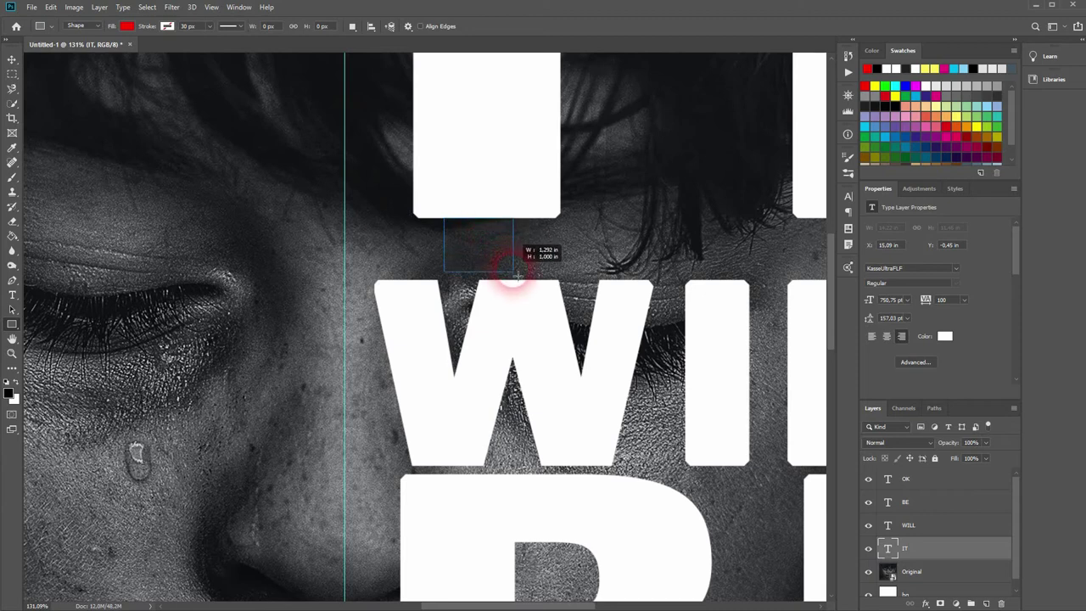
mouse_move(482, 245)
mouse_down()
mouse_move(503, 289)
mouse_move(497, 280)
mouse_up()
click(22, 61)
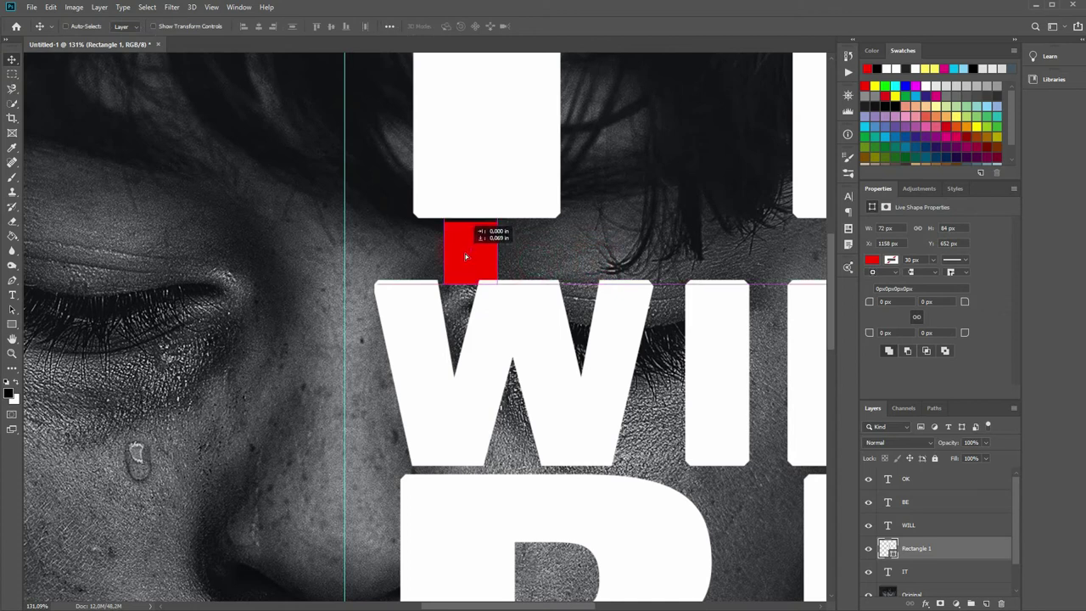
Place a red spacer copy below WILL and move BE down to touch it
click(475, 201)
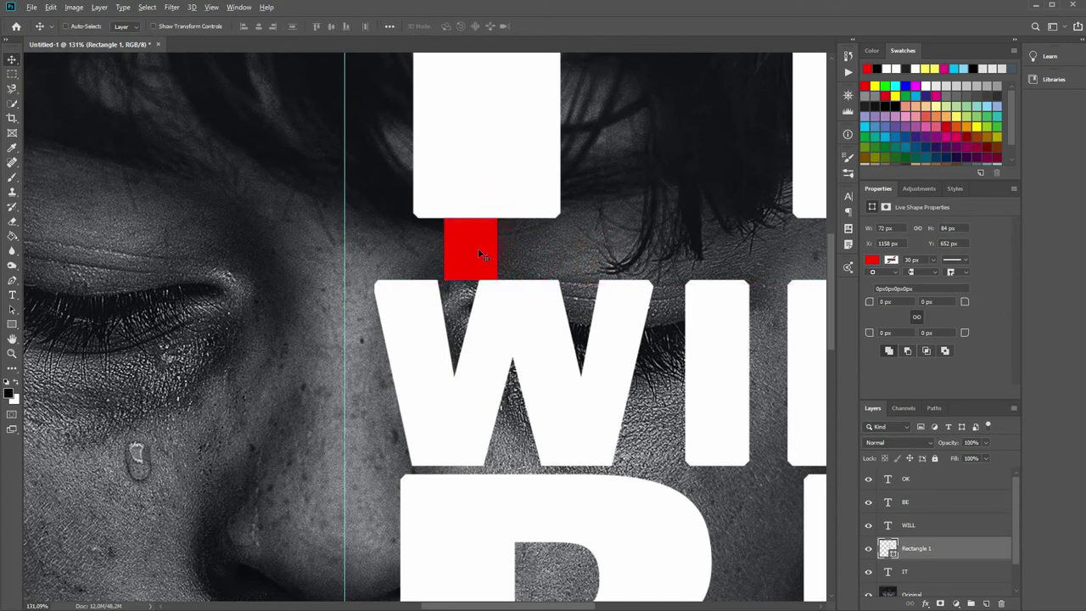
drag(477, 247, 497, 477)
drag(901, 548, 913, 517)
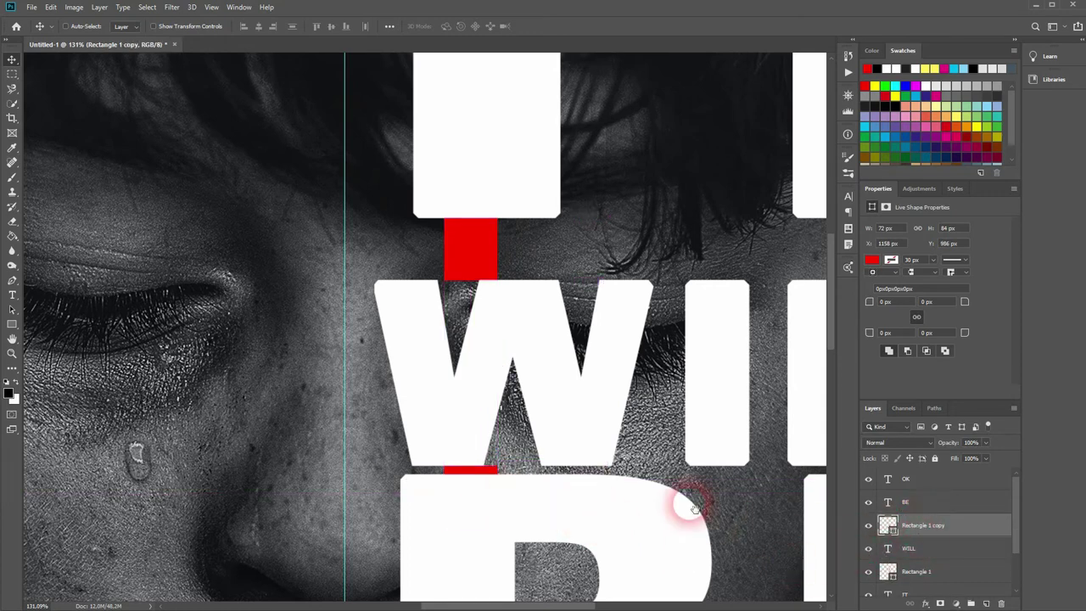
drag(690, 497, 617, 310)
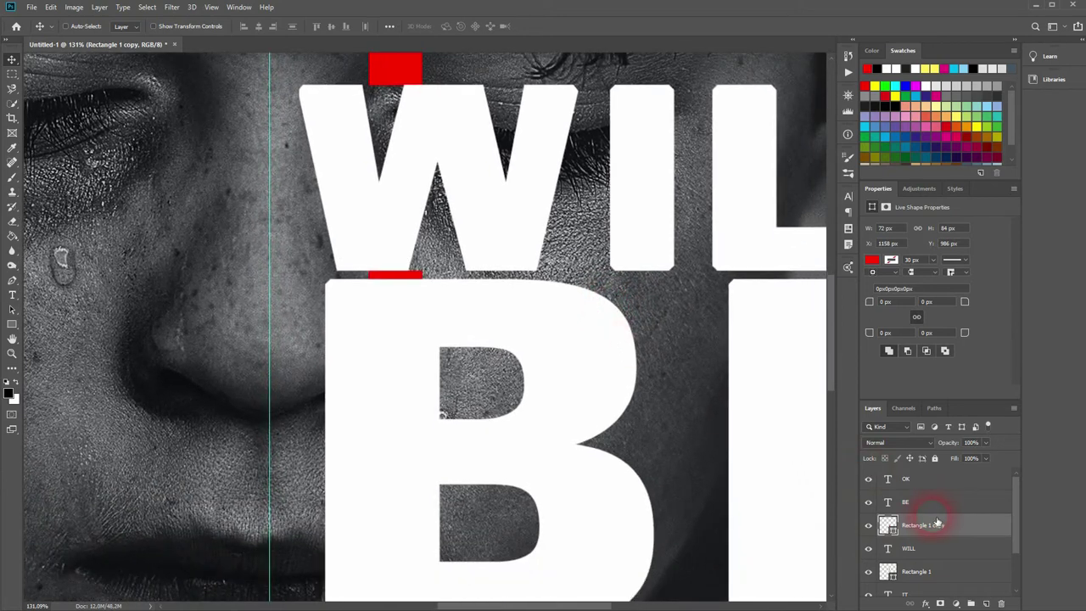
drag(934, 521, 917, 480)
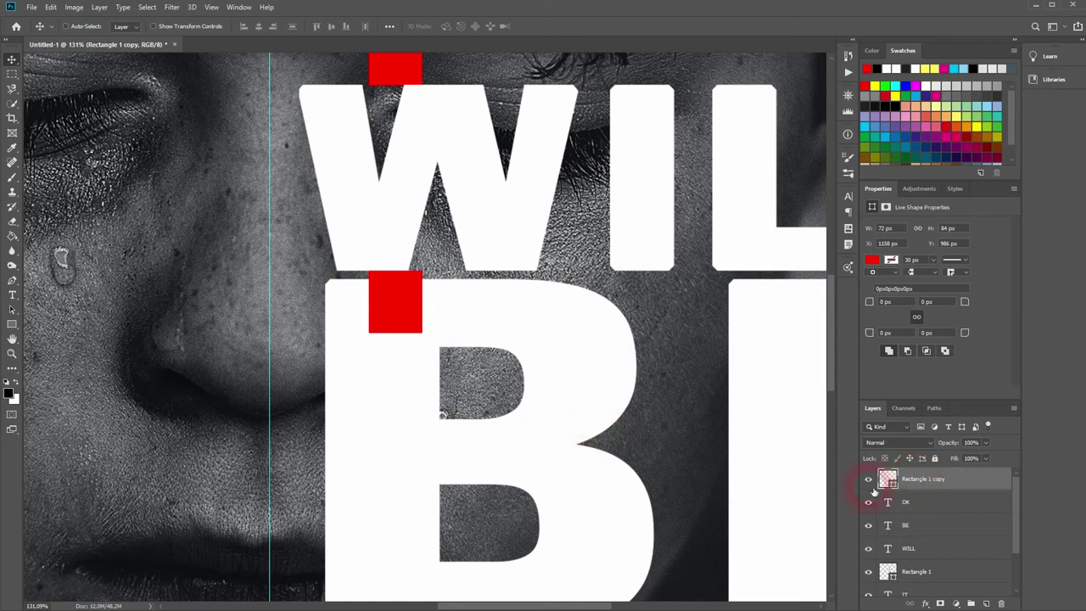
click(930, 525)
drag(509, 459, 460, 302)
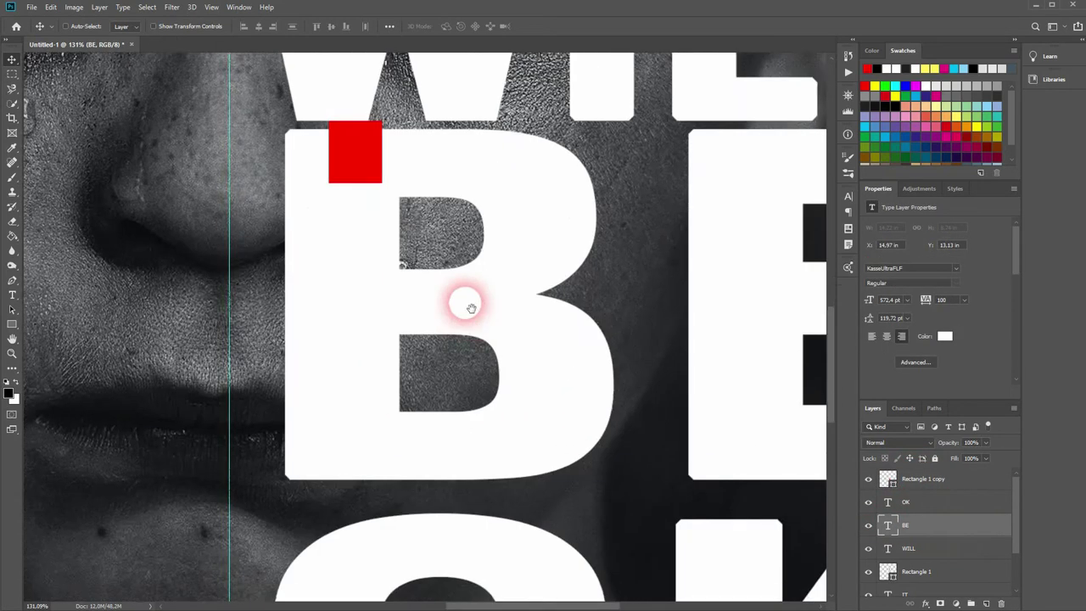
drag(358, 271, 362, 329)
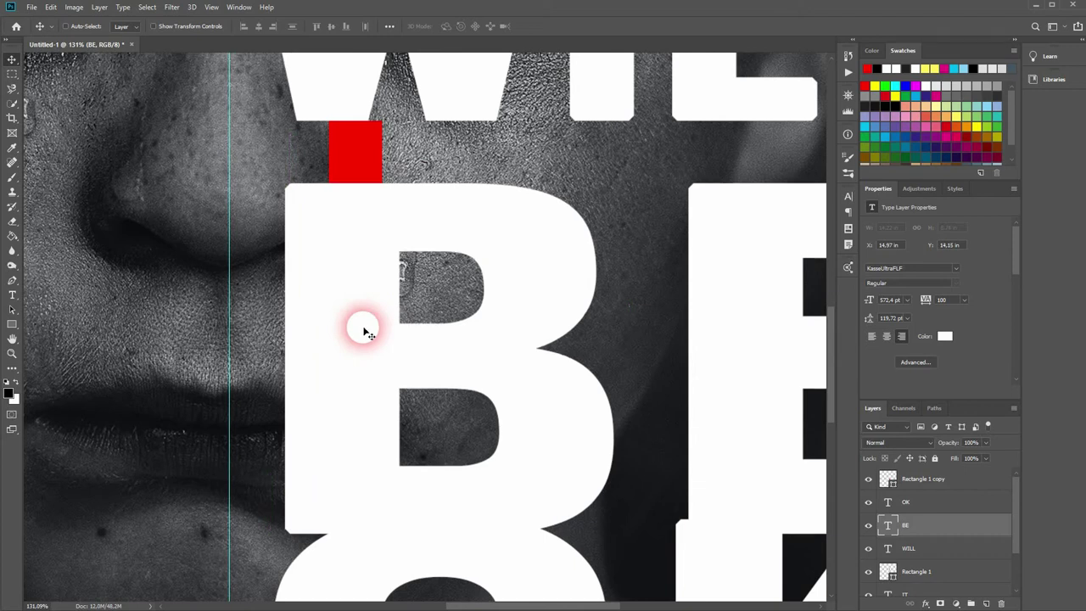
Place another spacer copy below BE and move OK down to touch it
click(938, 480)
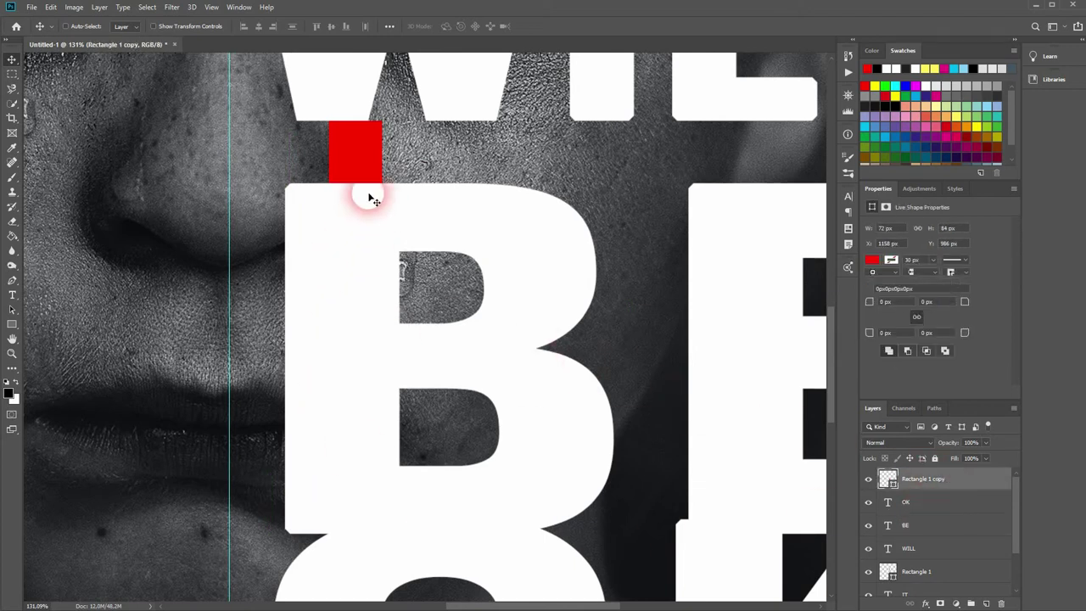
drag(370, 199, 393, 566)
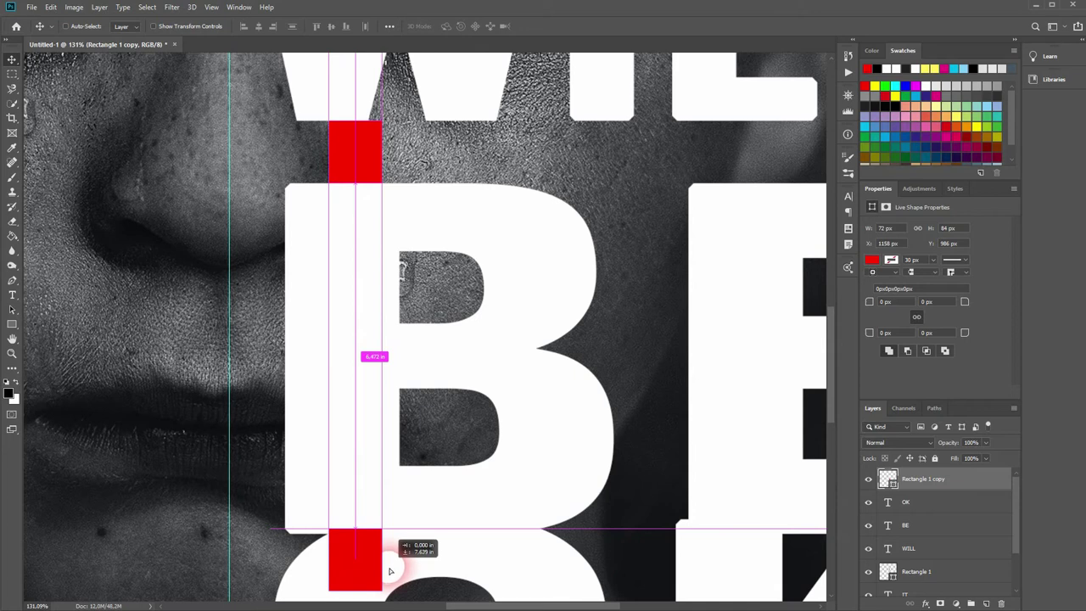
drag(390, 571, 467, 177)
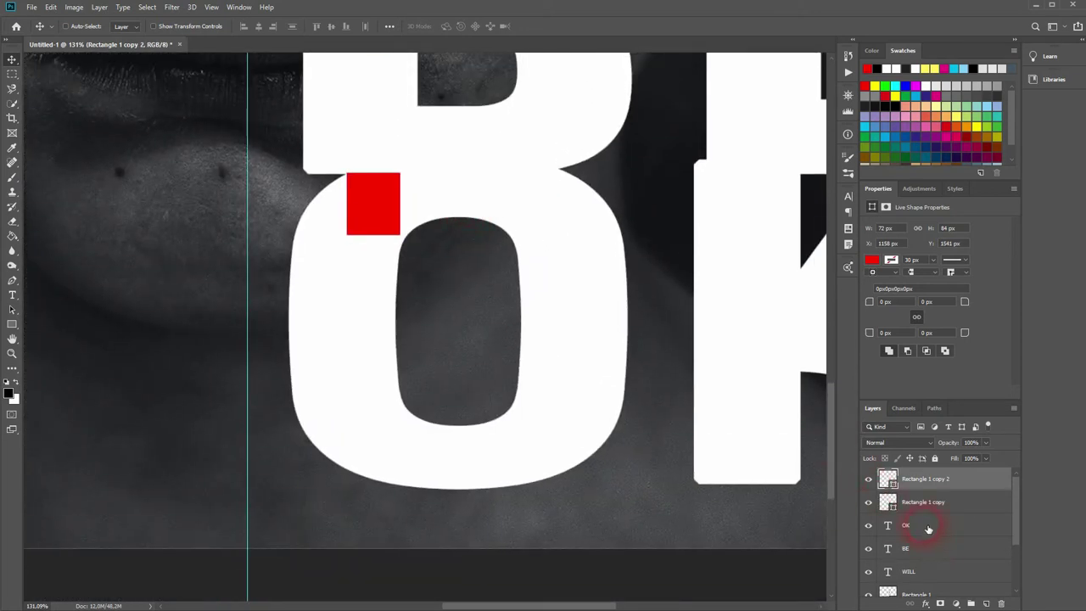
click(927, 530)
drag(574, 302, 581, 384)
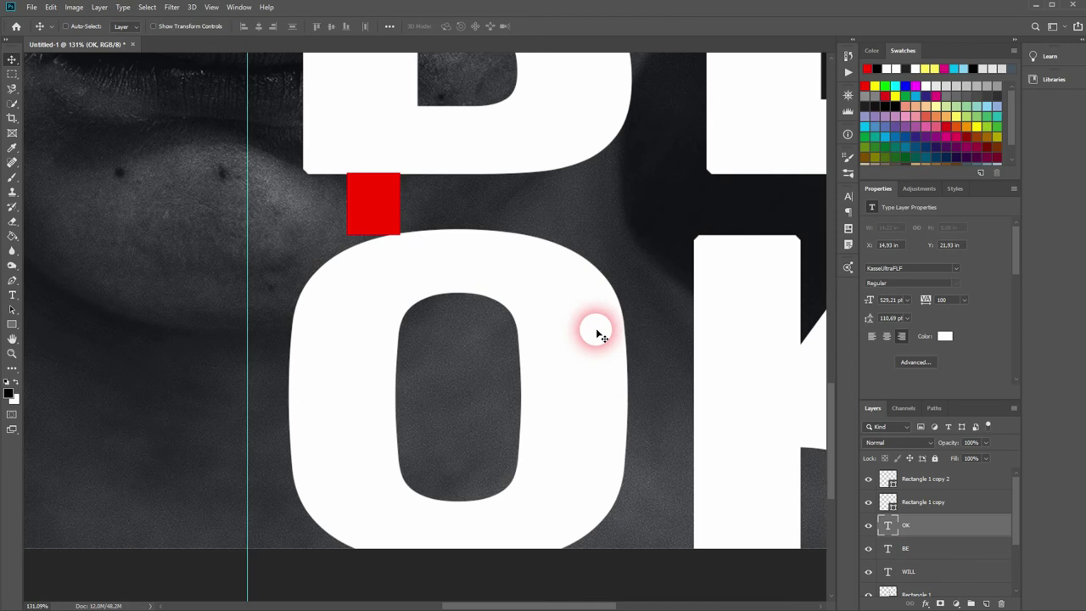
key(ctrl+0)
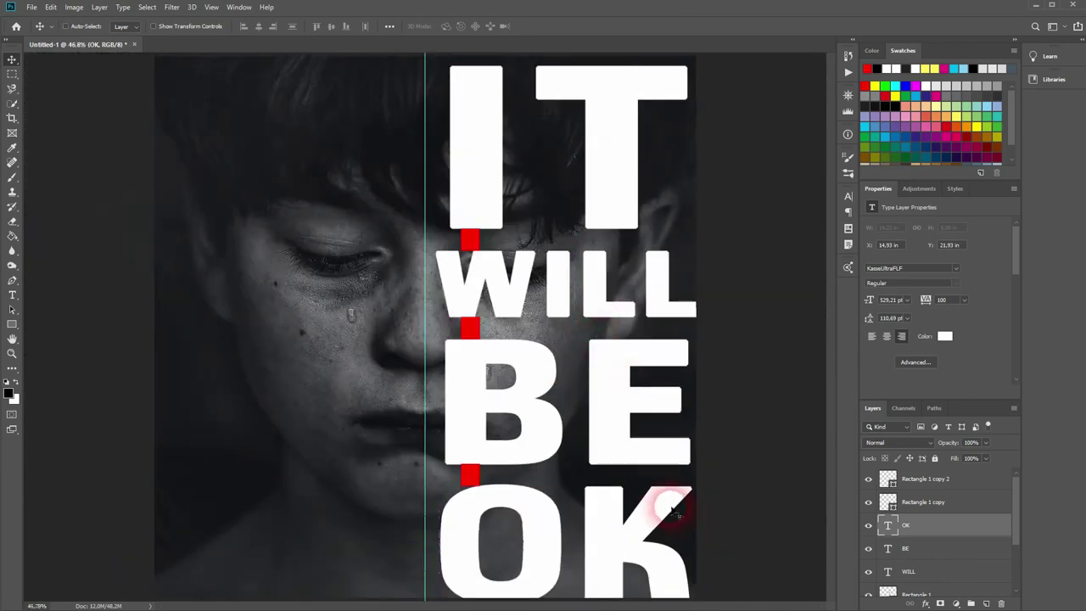
Delete the original red spacer and both of its copies
click(931, 502)
shift+click(927, 480)
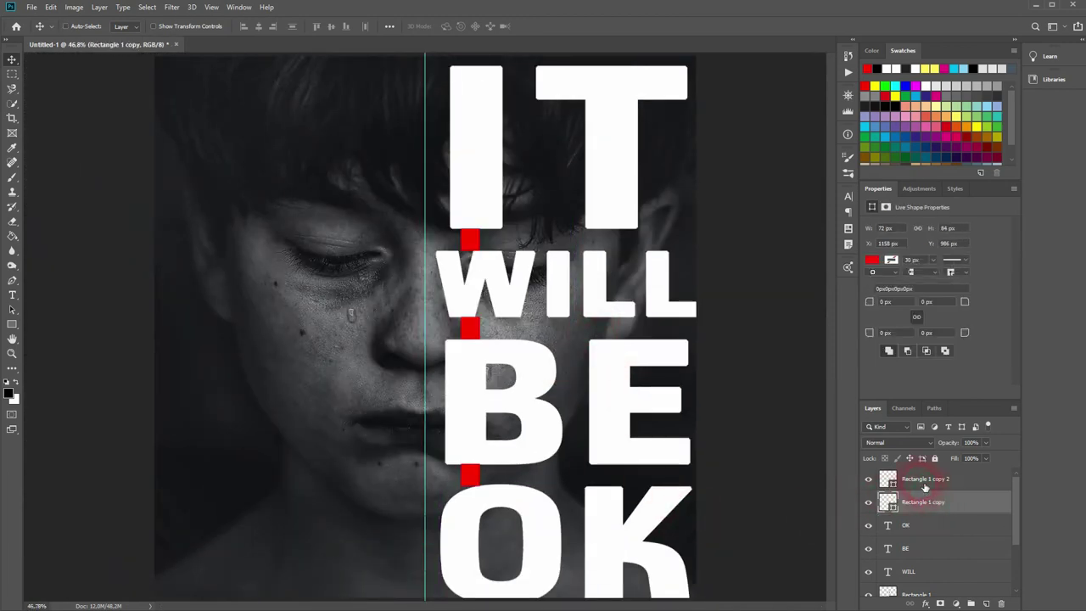
key(Delete)
click(936, 558)
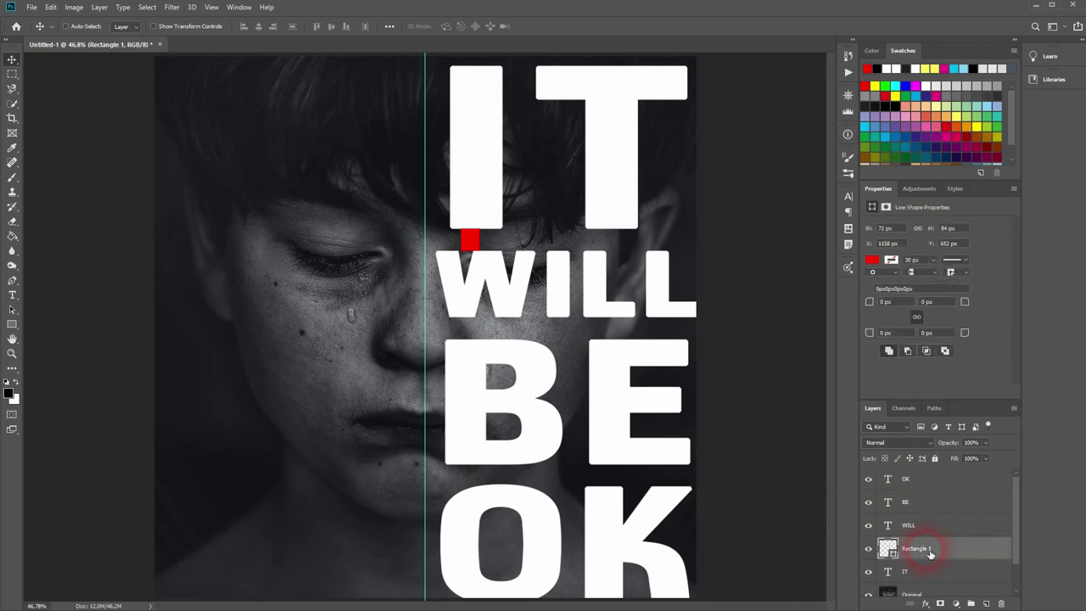
key(Delete)
Scale the four selected text lines together to span the portrait's full height
click(912, 478)
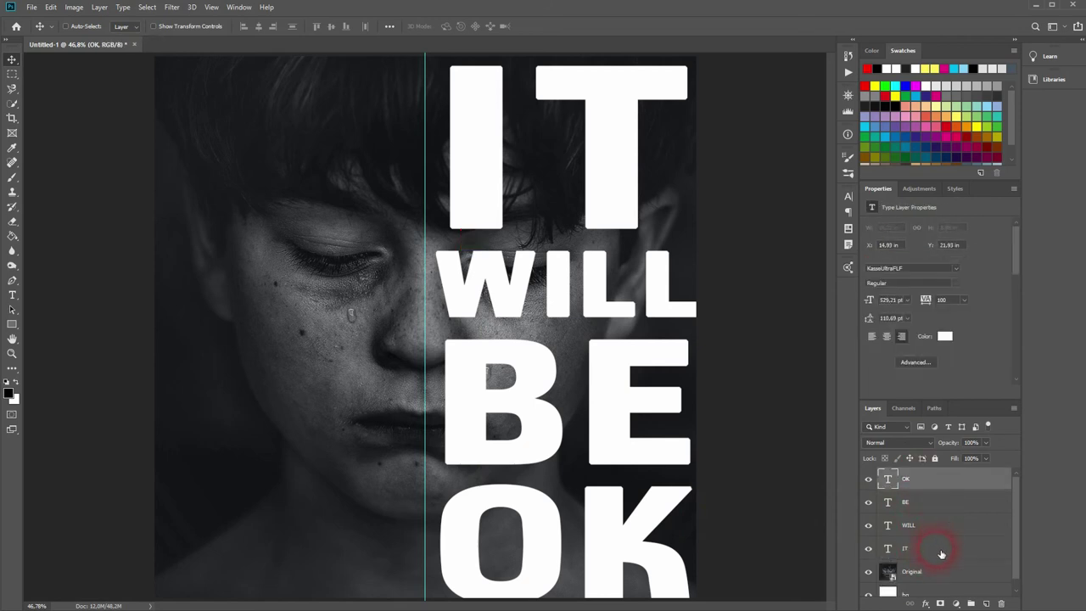
shift+click(932, 550)
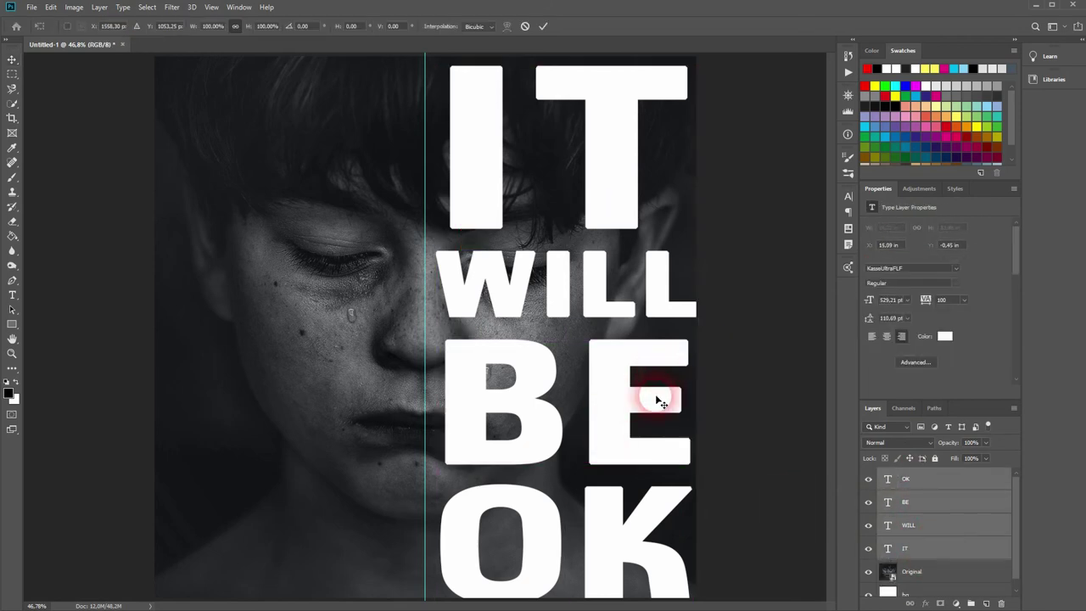
key(ctrl+t)
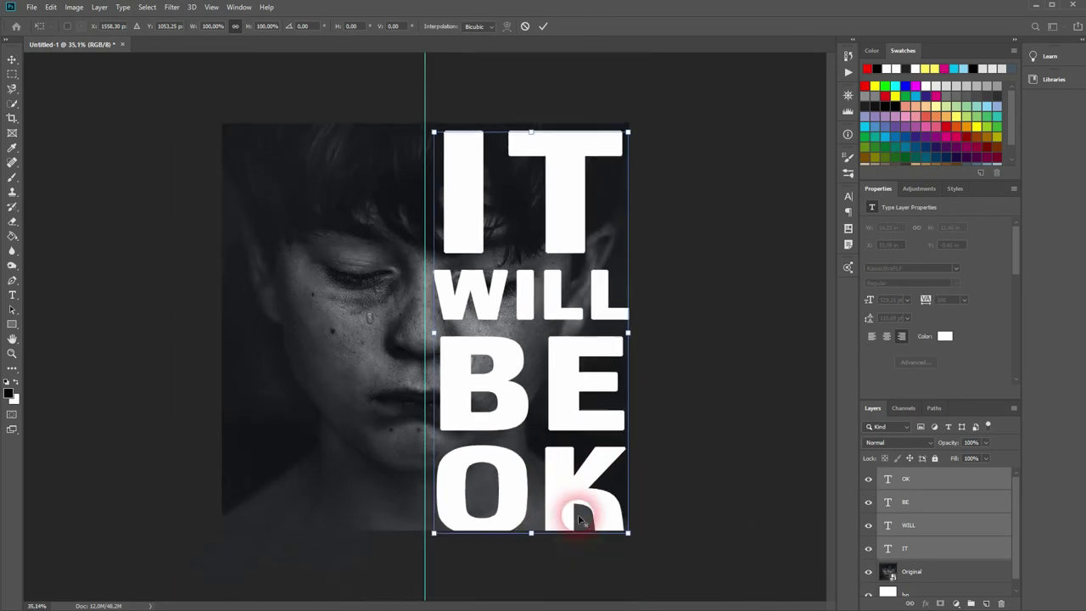
key(ctrl+minus)
drag(536, 538, 538, 535)
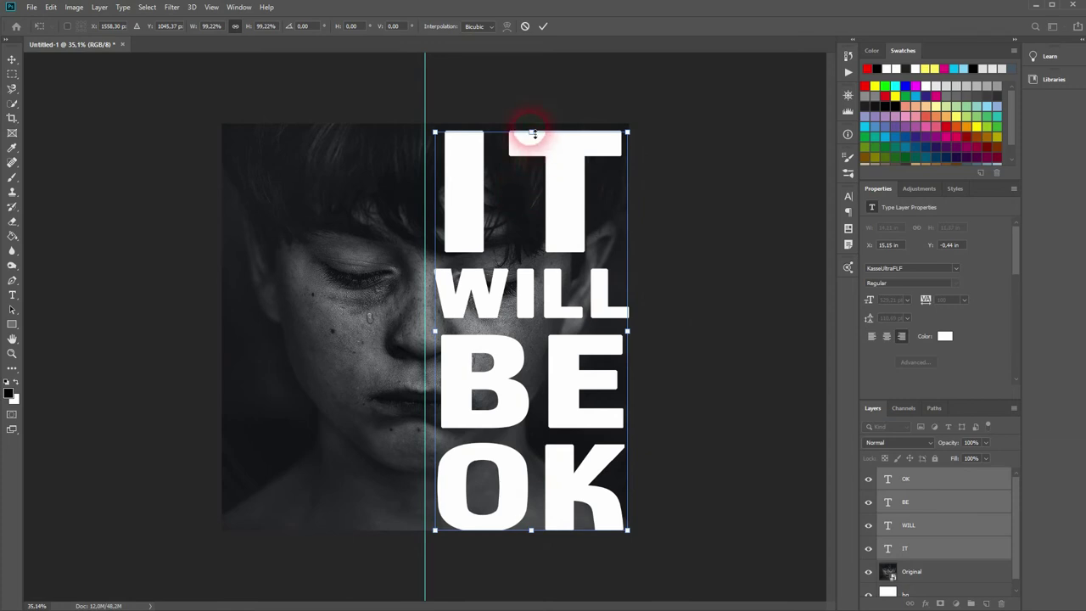
drag(533, 133, 533, 124)
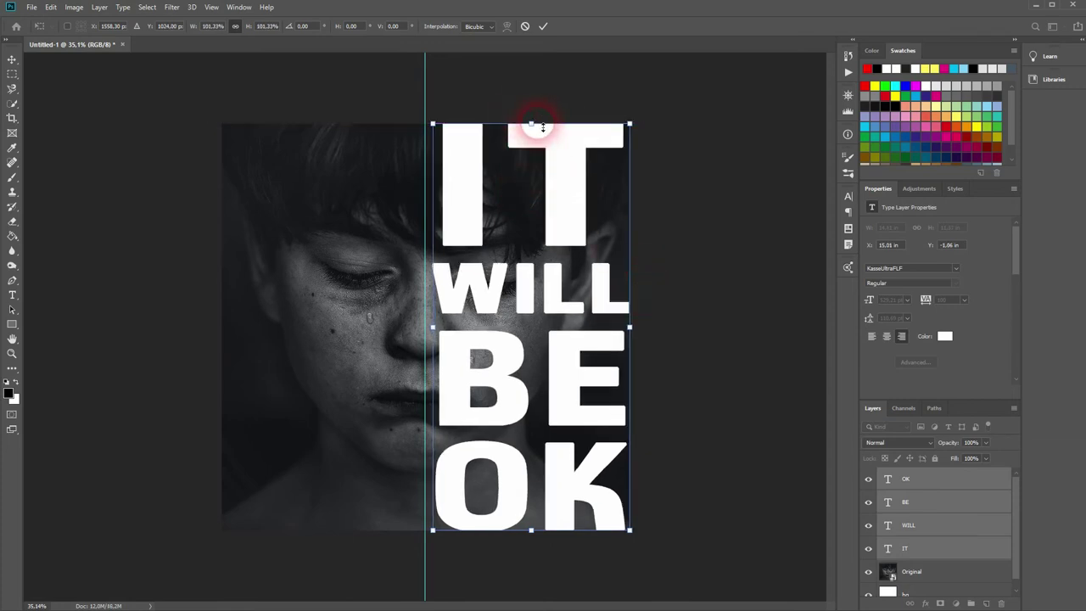
drag(534, 126, 533, 131)
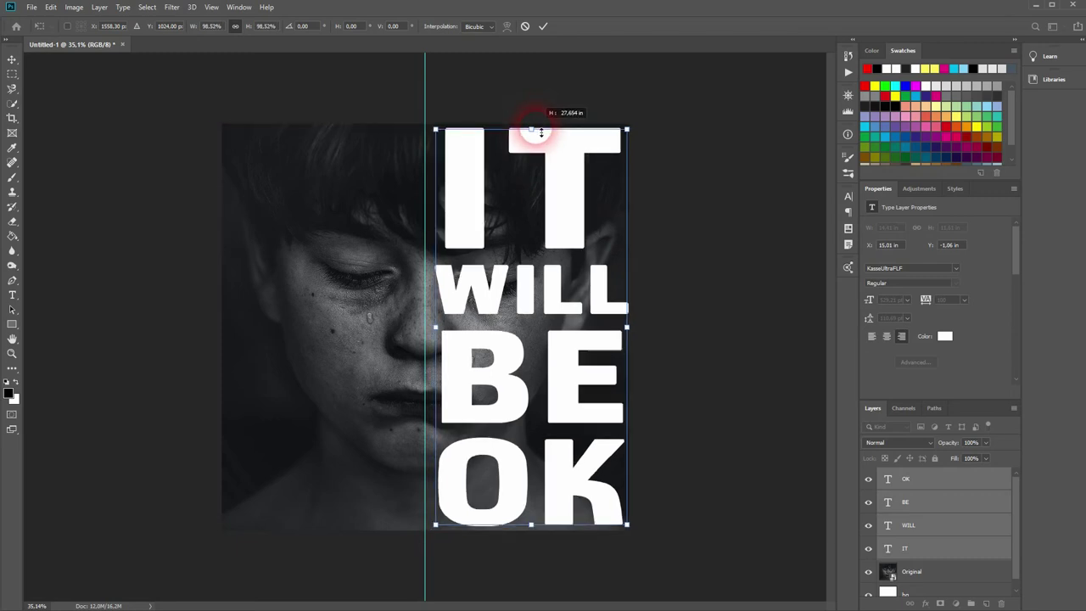
key(Return)
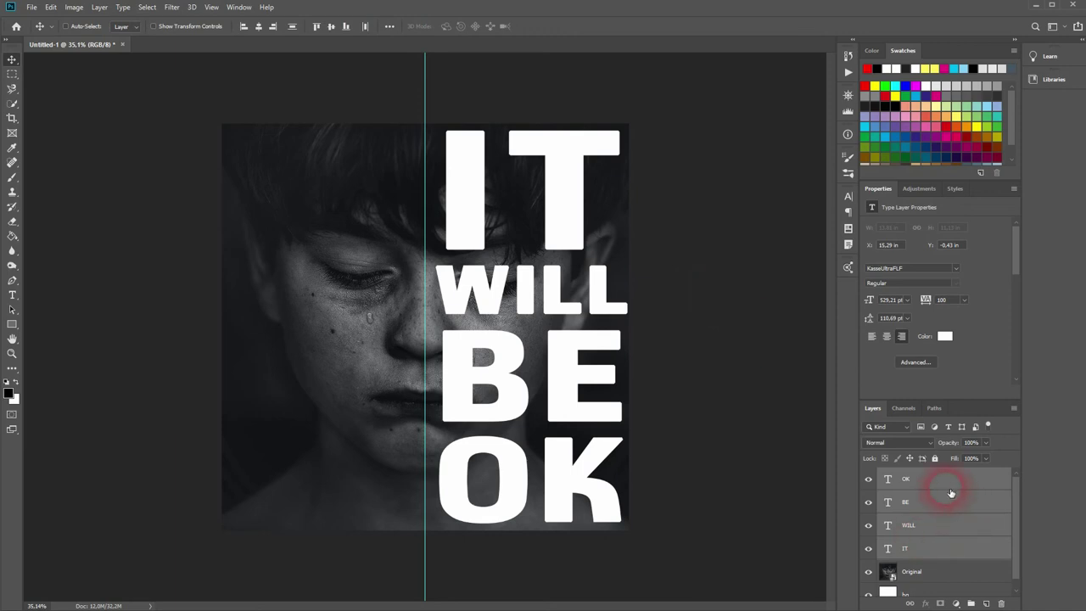
Group the four text layers and name the group 'Text'
key(ctrl+g)
double_click(912, 474)
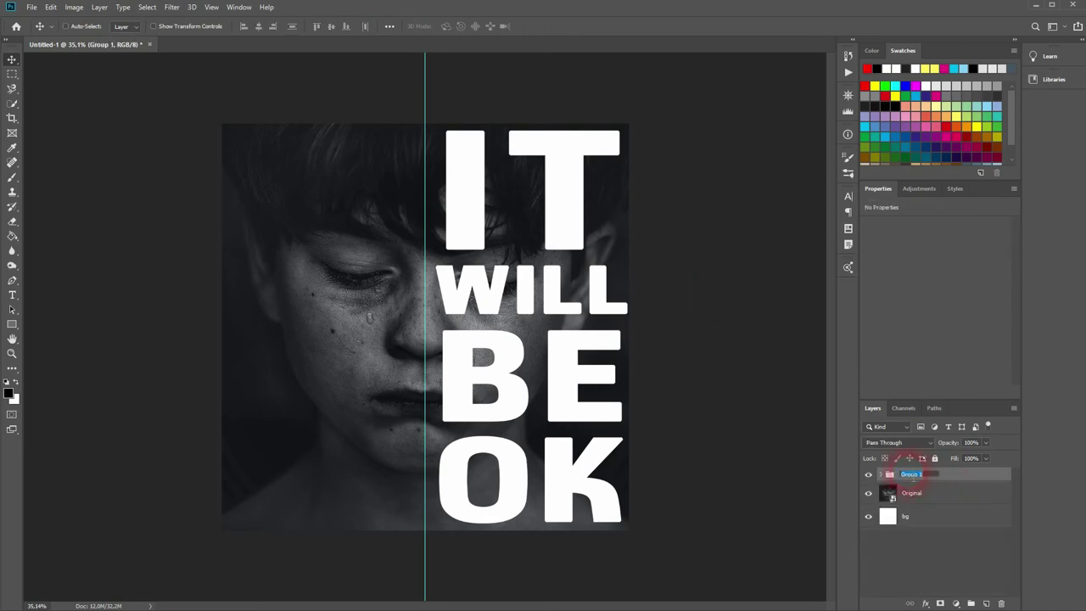
text(Text)
click(917, 463)
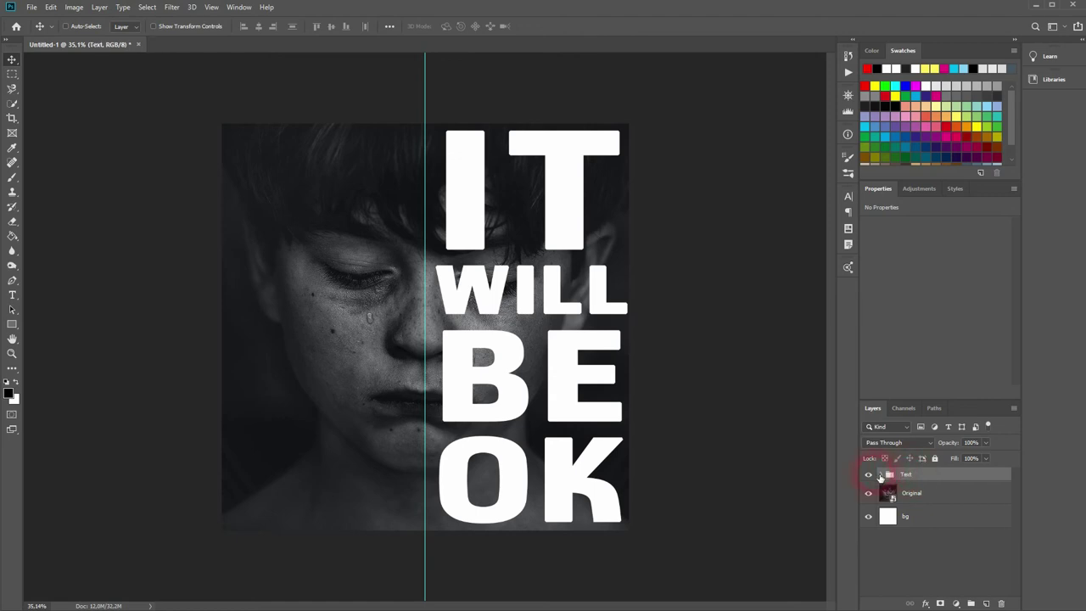
click(868, 474)
click(869, 474)
Draw a rectangle over the photo's right half, fitted to its top, bottom and right edges
click(936, 496)
click(12, 323)
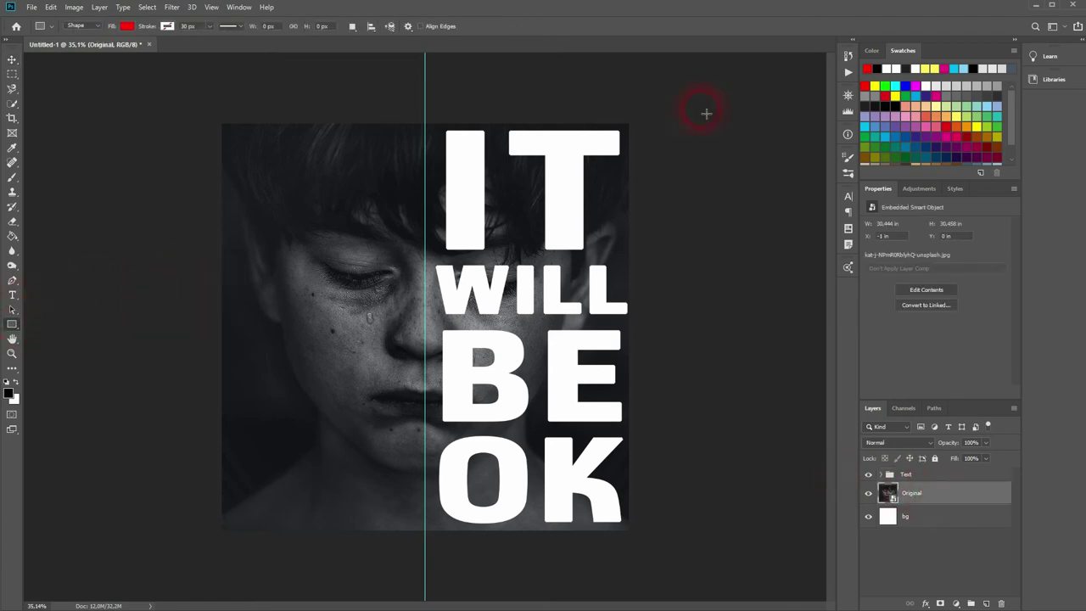
drag(642, 124, 433, 544)
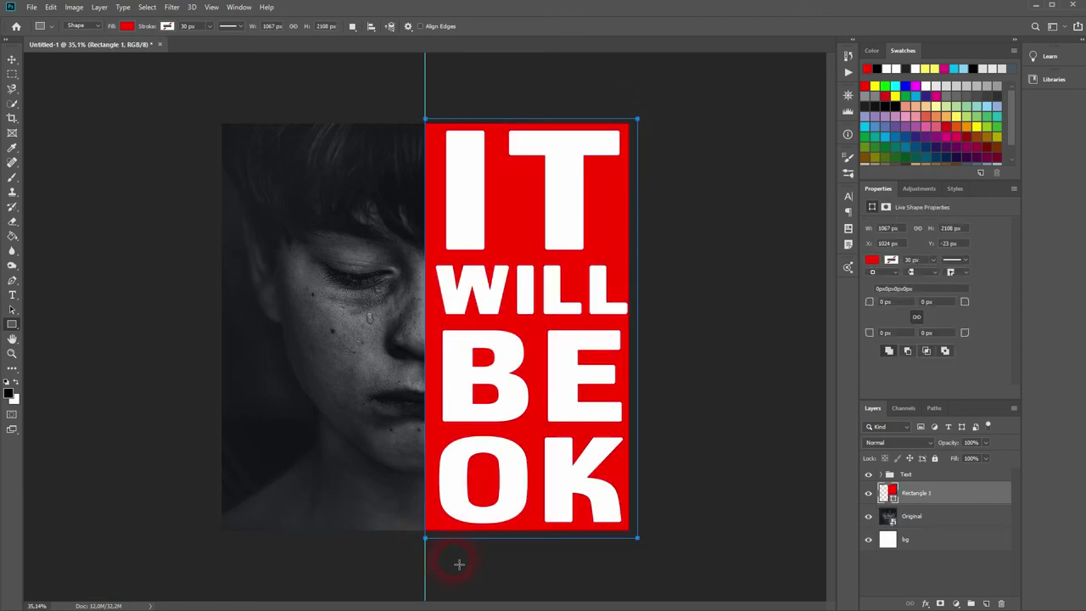
key(ctrl+t)
drag(531, 537, 531, 530)
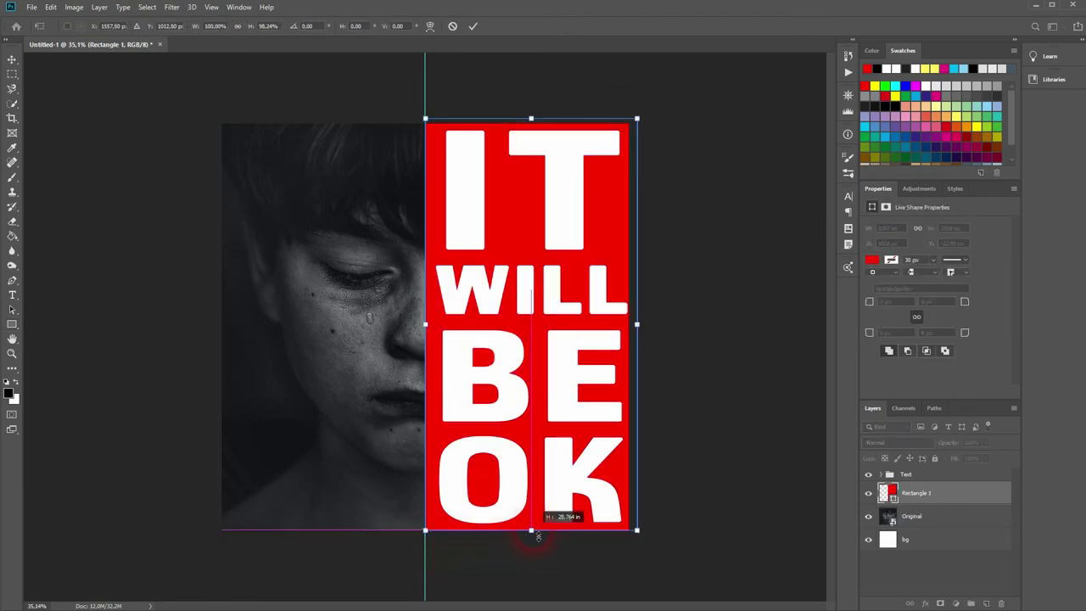
drag(531, 119, 530, 124)
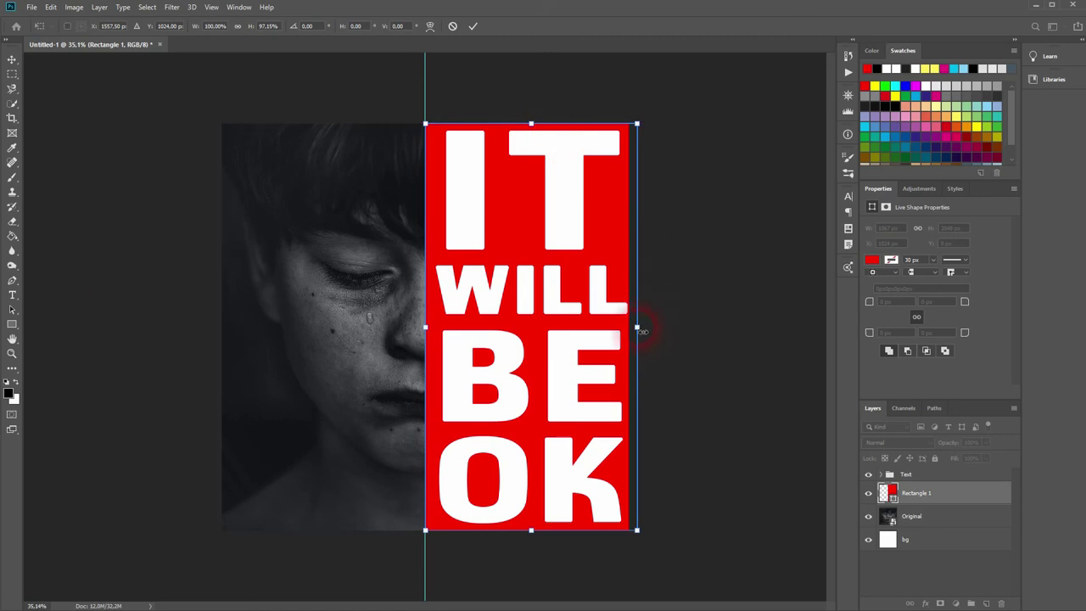
drag(642, 331, 635, 331)
key(Return)
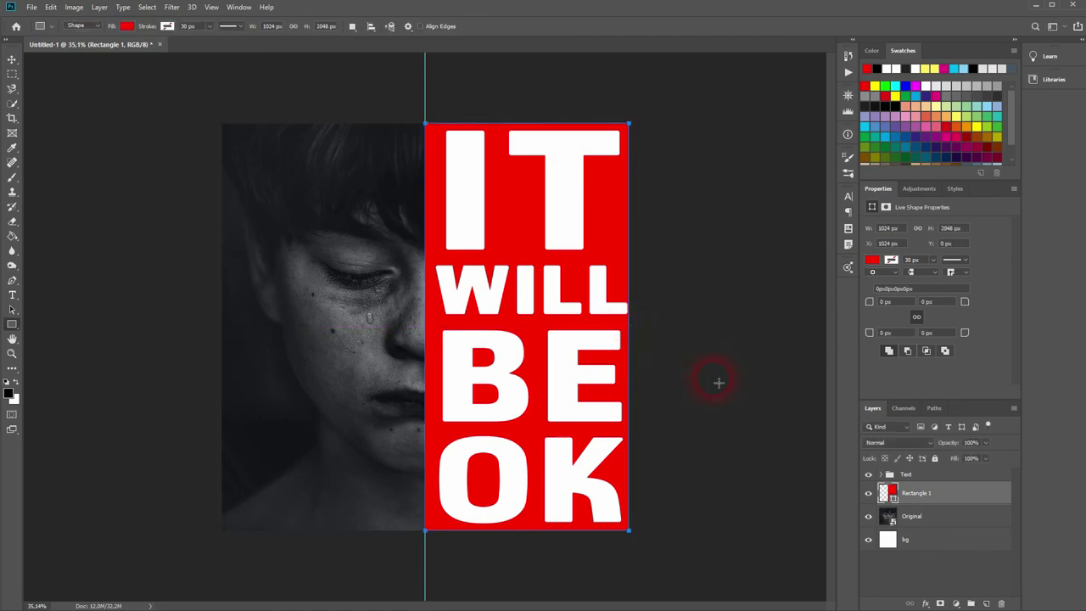
Merge the Text group and use its letters as an inverted mask on Rectangle 1
click(933, 475)
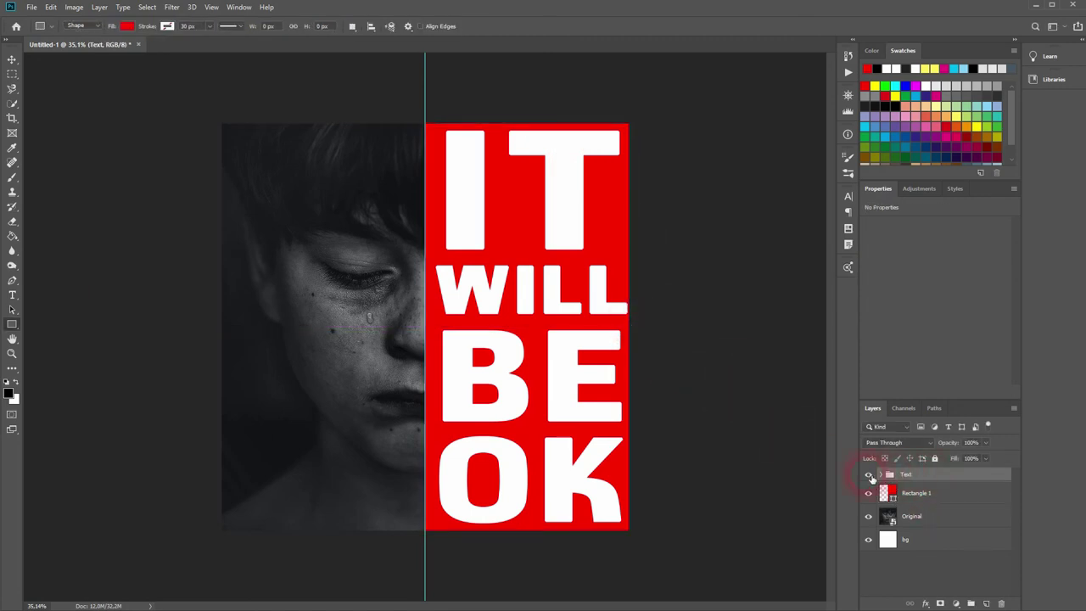
key(ctrl+e)
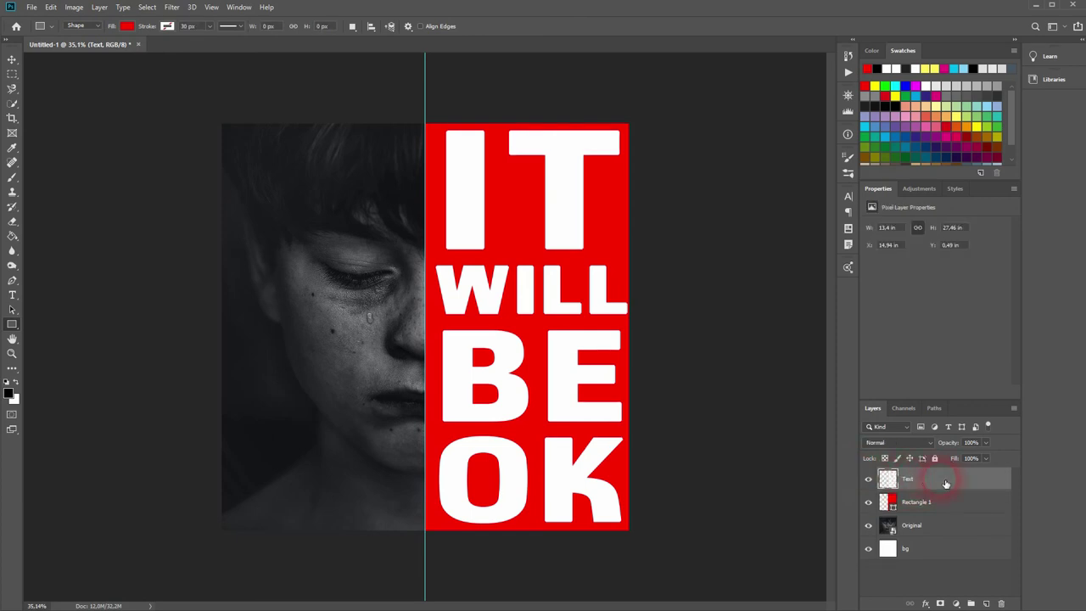
ctrl+click(887, 478)
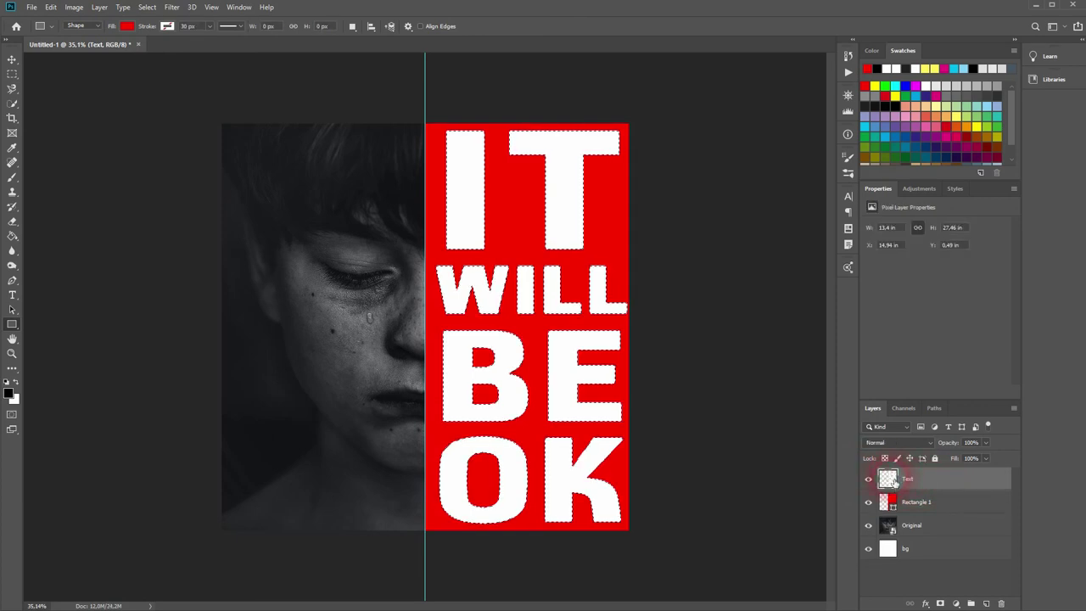
click(940, 509)
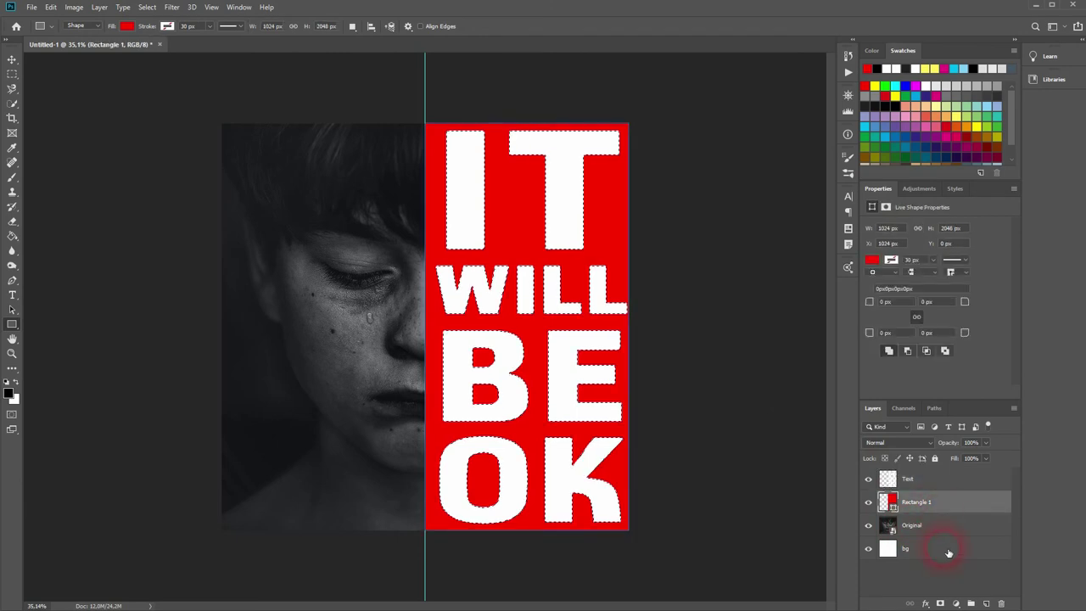
click(939, 603)
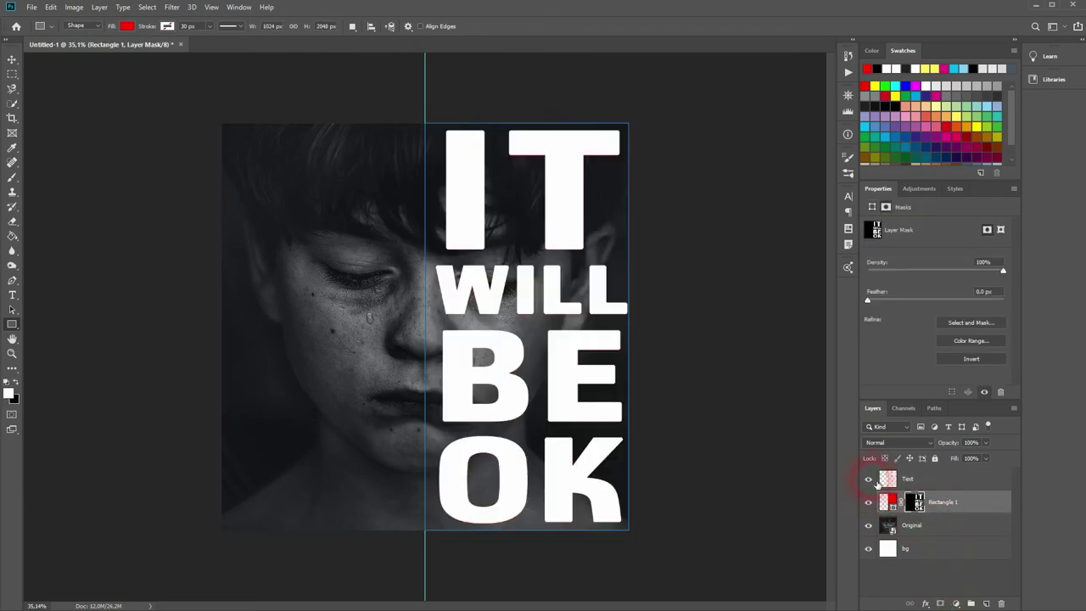
click(868, 480)
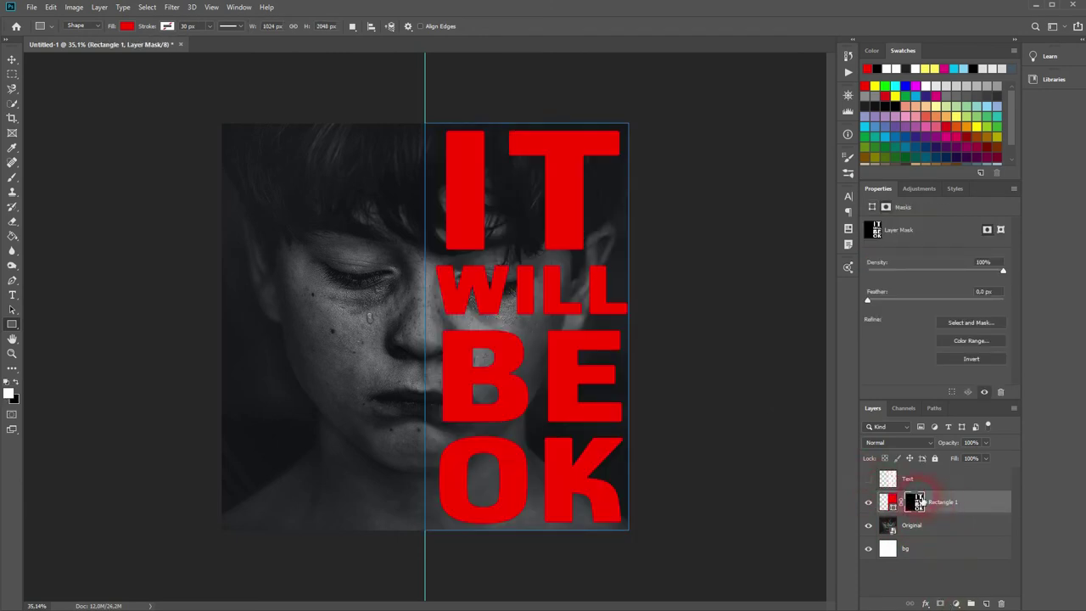
key(ctrl+i)
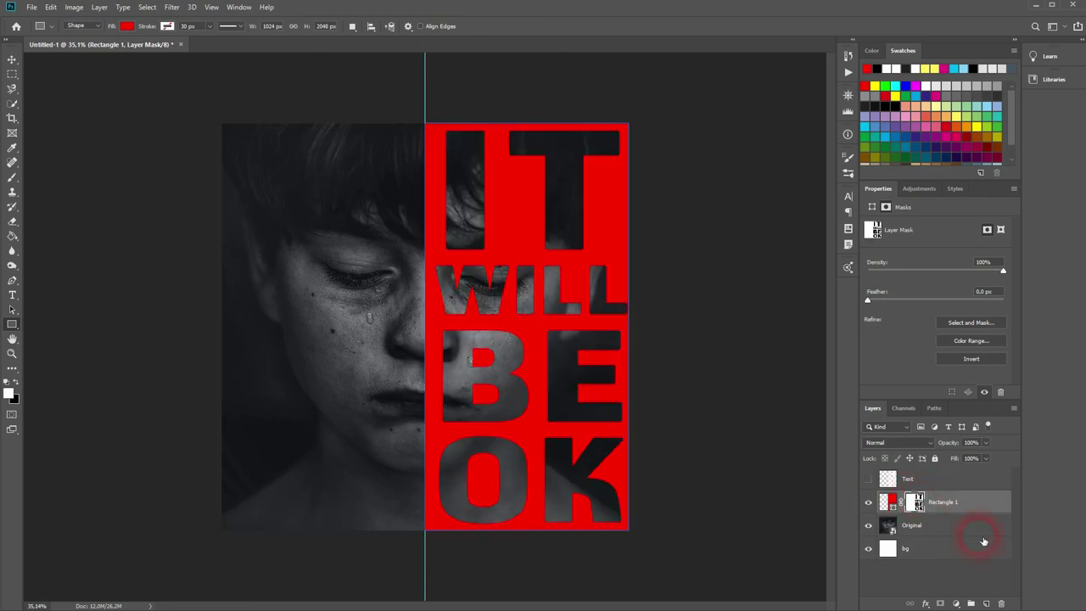
click(868, 479)
Set the rectangle's fill to pure white after trying greys, and hide the vertical guide
click(887, 501)
click(873, 260)
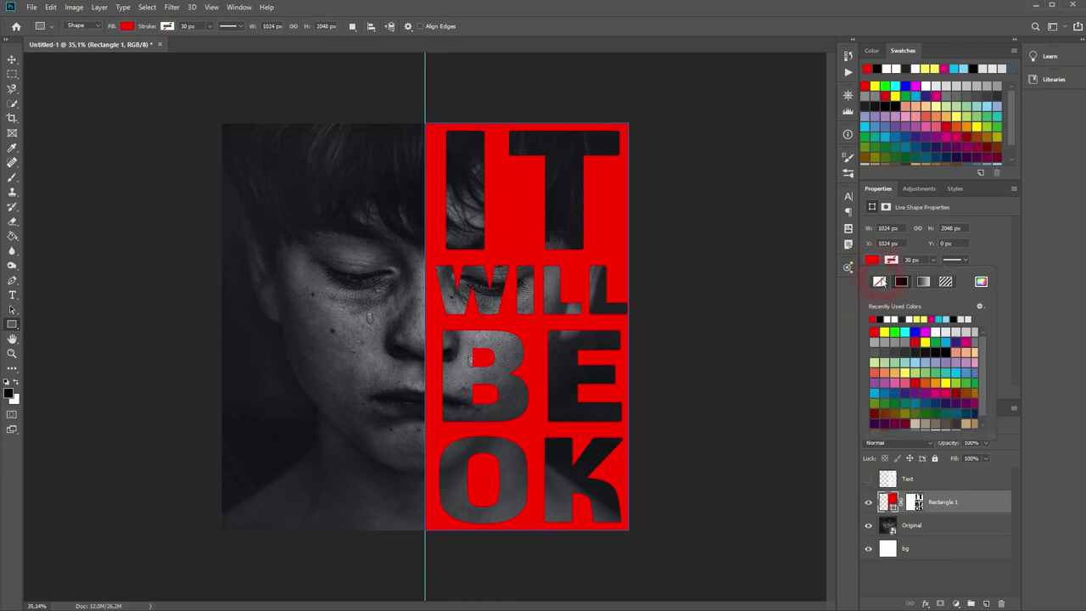
click(894, 319)
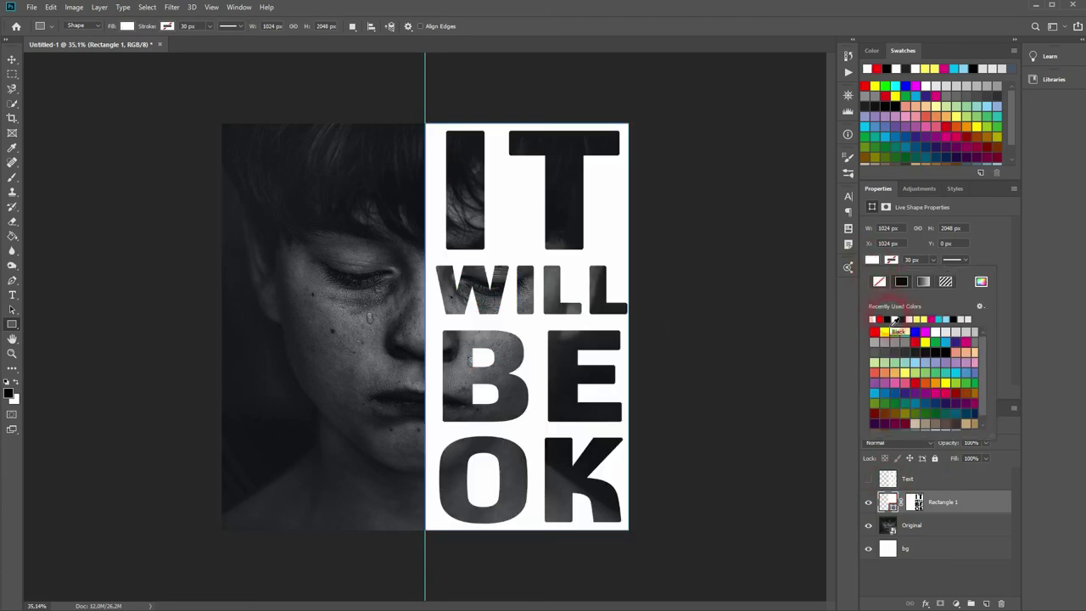
click(888, 363)
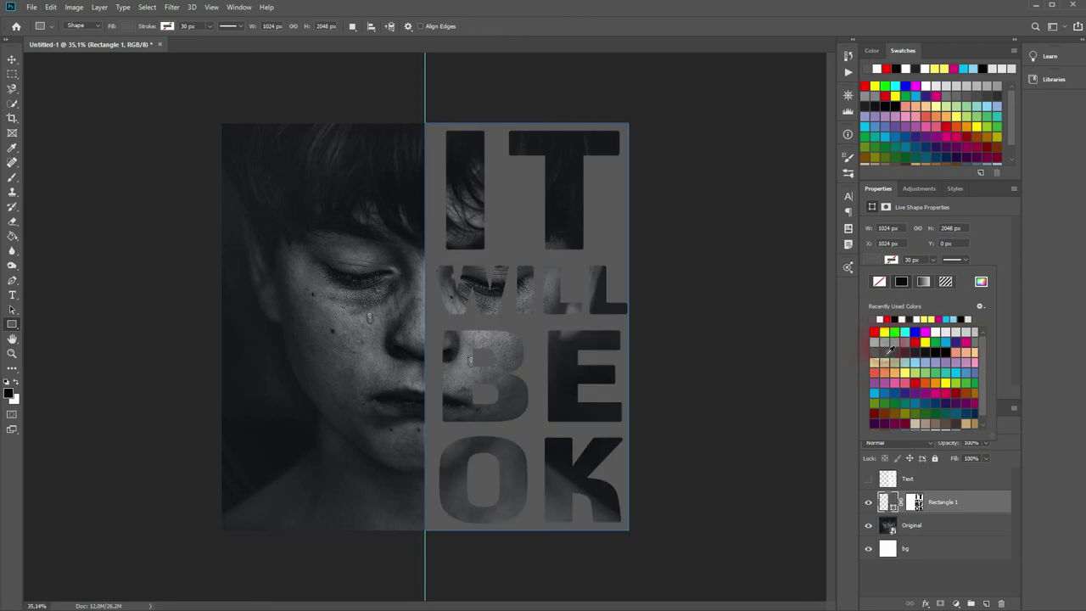
click(878, 343)
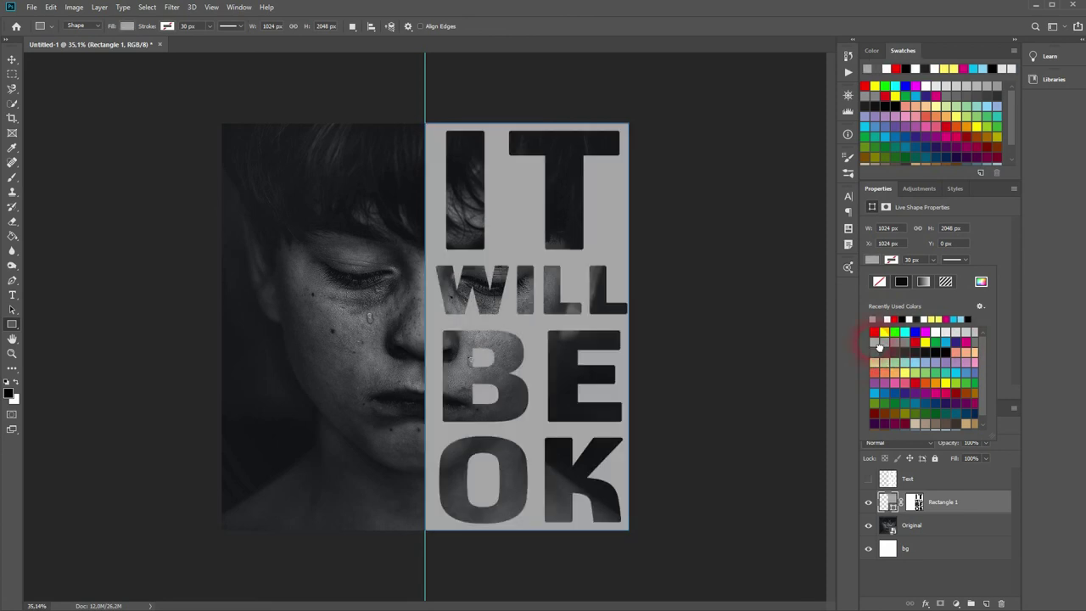
click(959, 337)
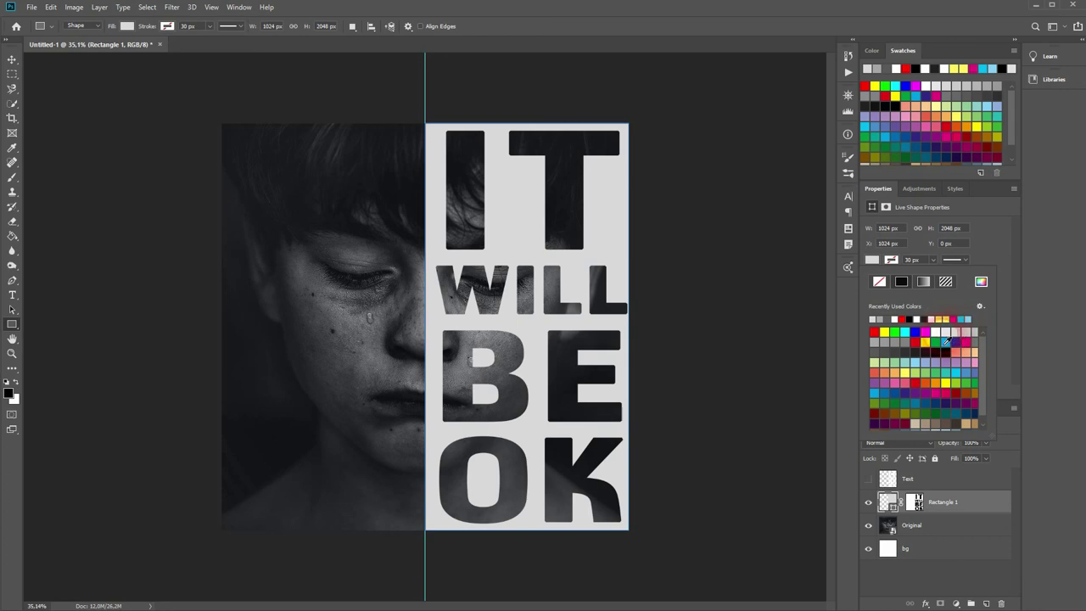
click(934, 341)
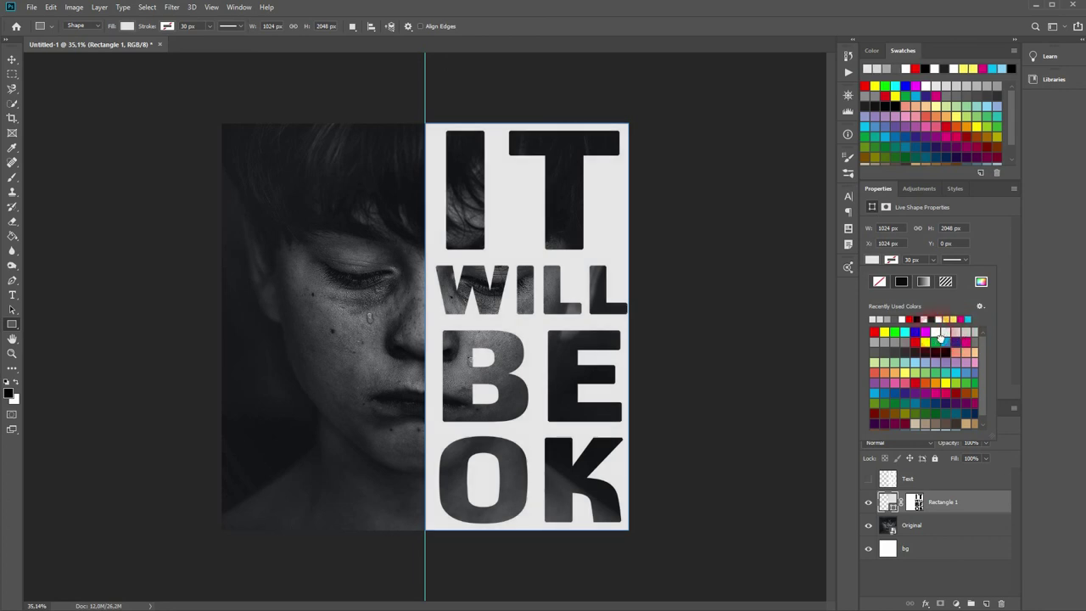
click(940, 339)
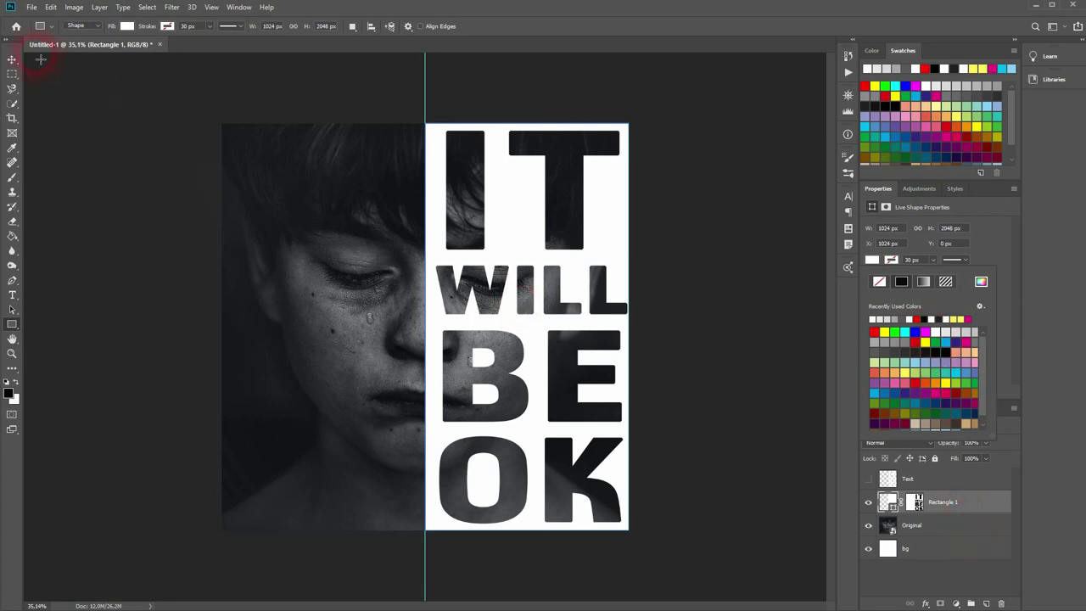
click(12, 60)
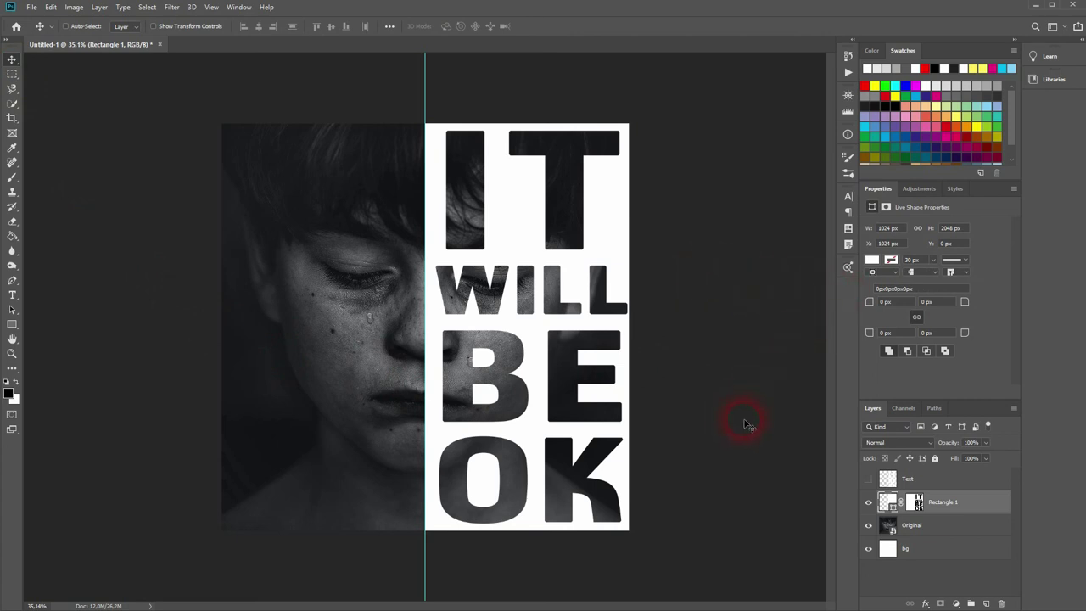
key(ctrl+semicolon)
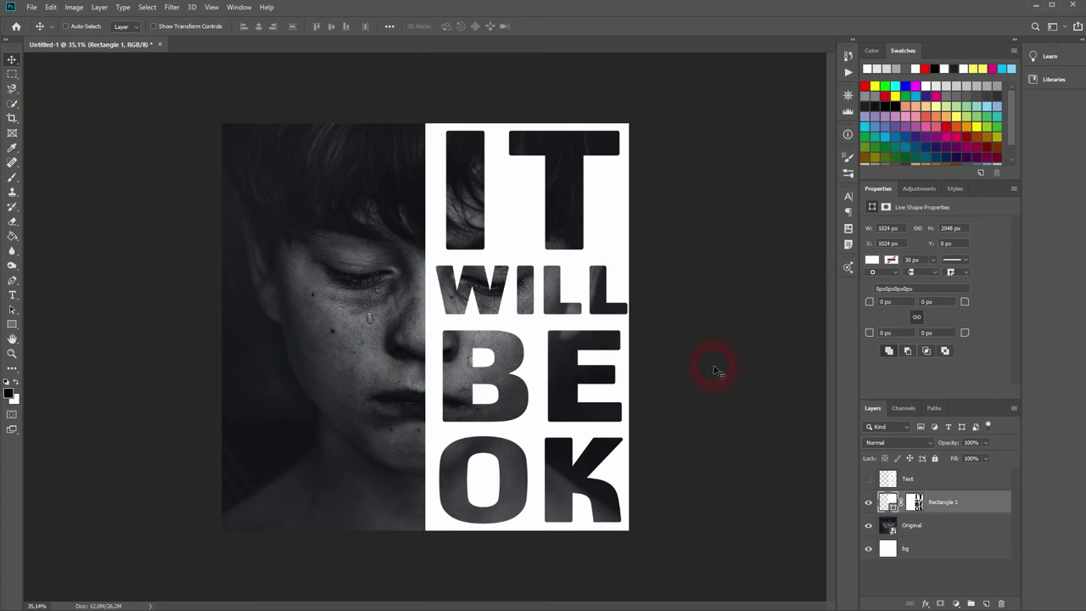